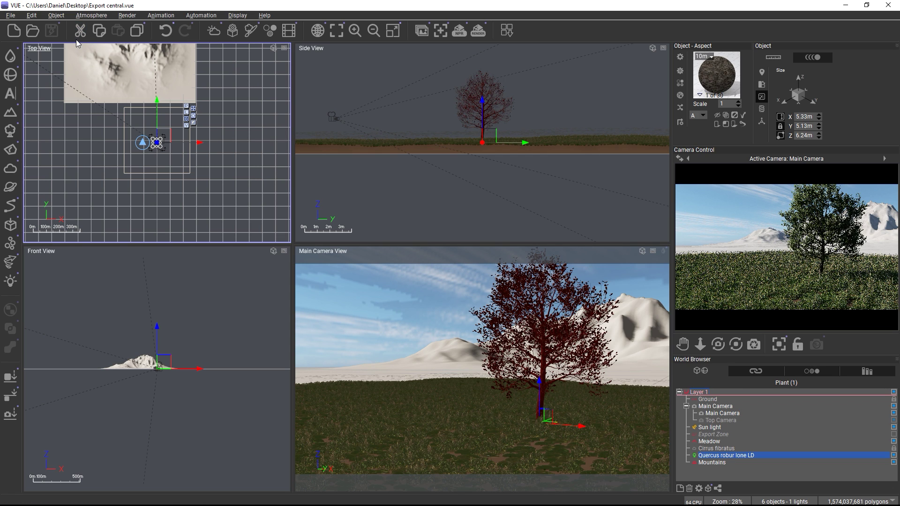
# - Open the Export Entire Scene options, keep FBX as the geometry format and pick the export folder
pyautogui.click(10, 16)
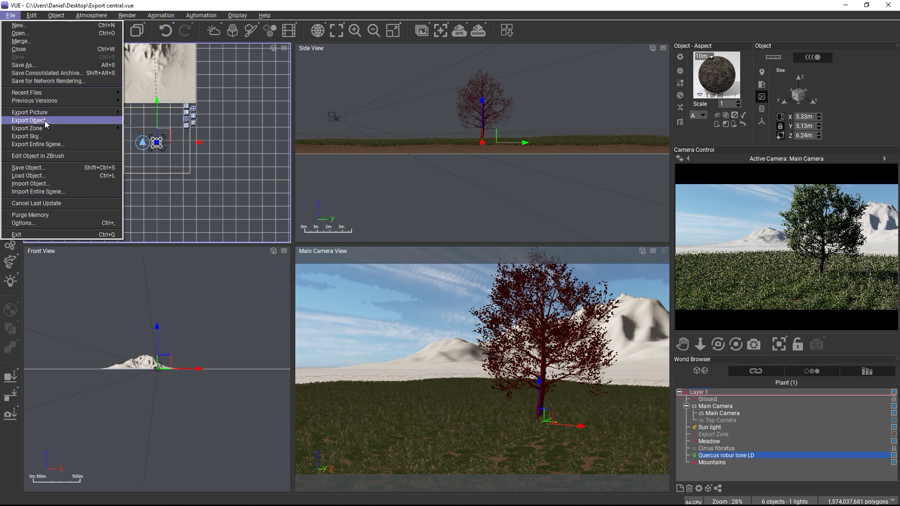
pyautogui.click(53, 146)
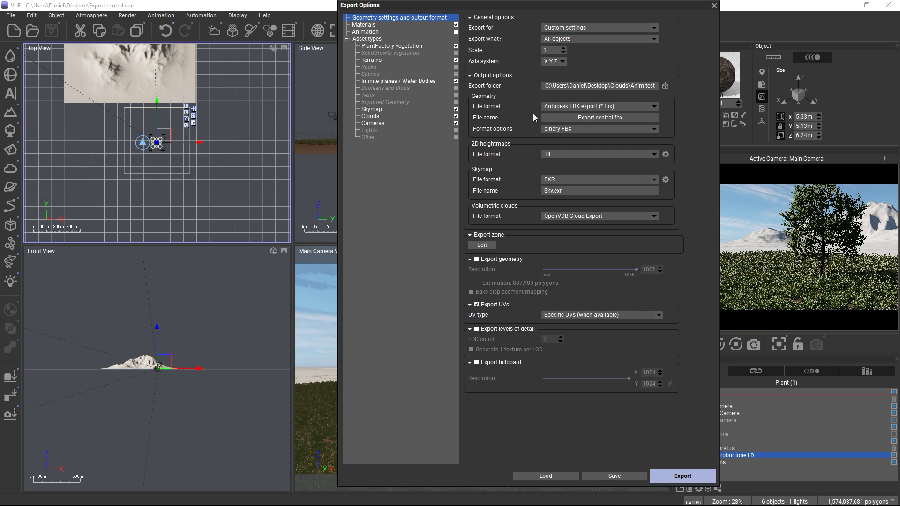
pyautogui.click(654, 107)
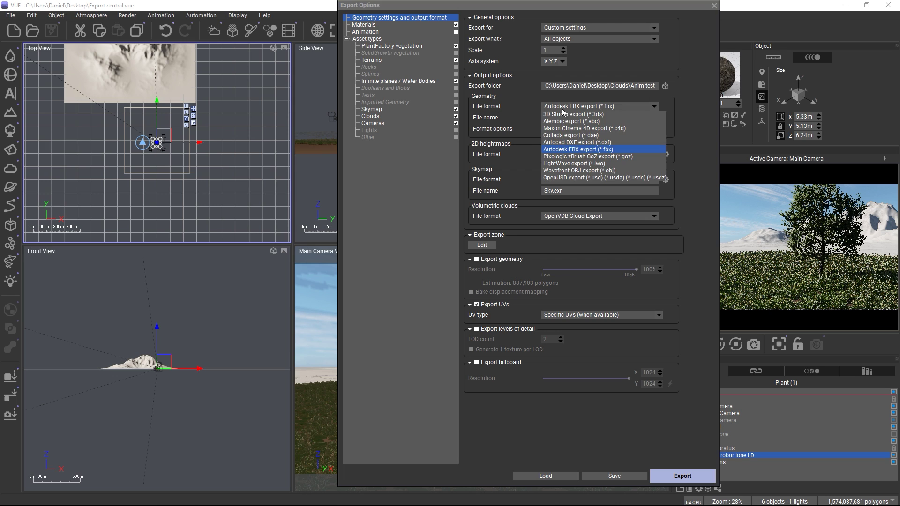
pyautogui.click(528, 93)
pyautogui.click(571, 86)
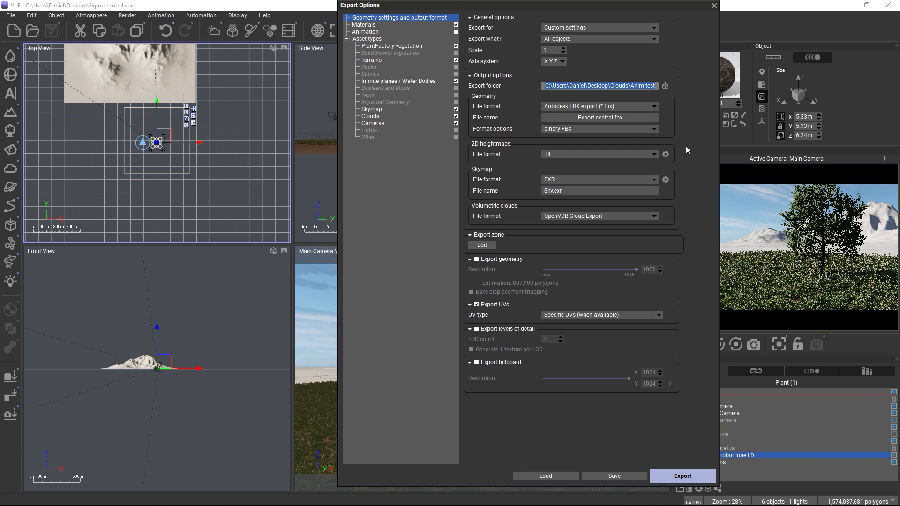
# - Enable geometry export at 100%, leaving levels of detail and billboards off
pyautogui.click(512, 259)
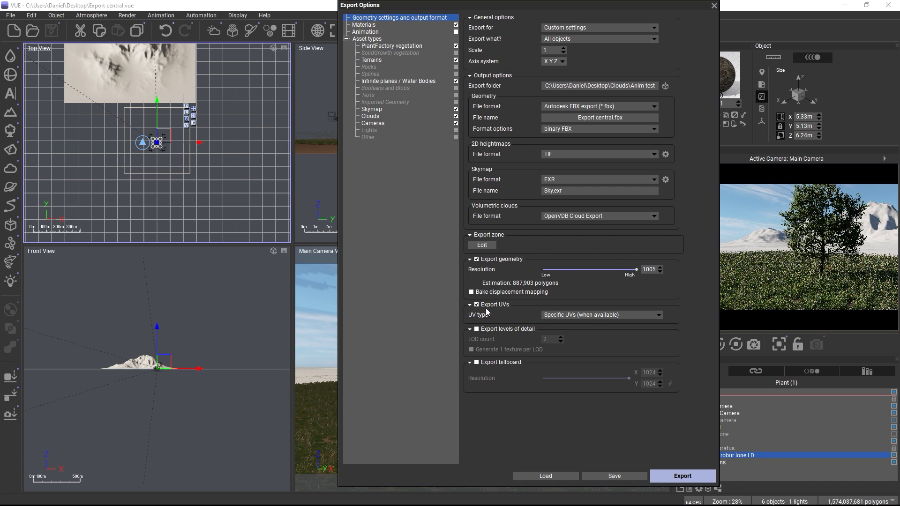
pyautogui.click(477, 330)
pyautogui.click(477, 330)
pyautogui.click(477, 362)
pyautogui.click(477, 363)
# - Enlarge the Export Zone to 1.7 km over the mountains in Top View, then reopen scene export options
pyautogui.click(482, 245)
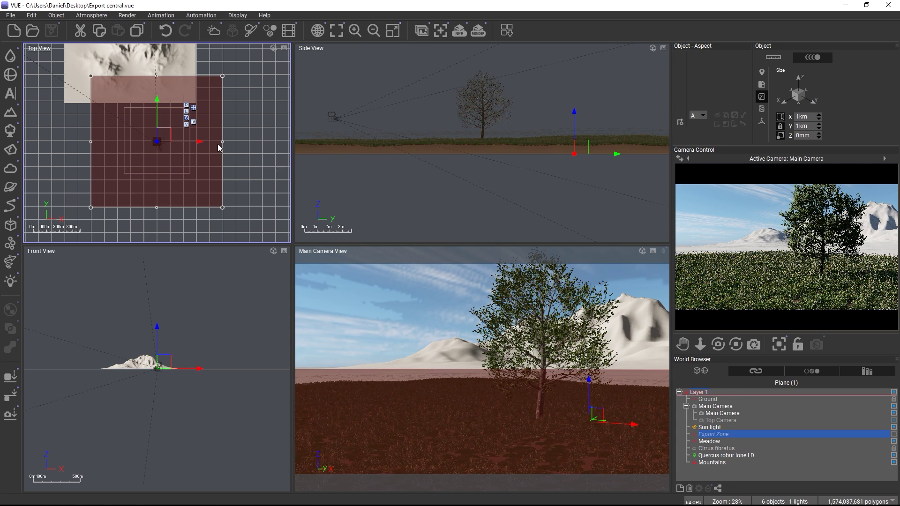
pyautogui.moveTo(157, 141); pyautogui.dragTo(123, 72)
pyautogui.moveTo(189, 140); pyautogui.dragTo(284, 232)
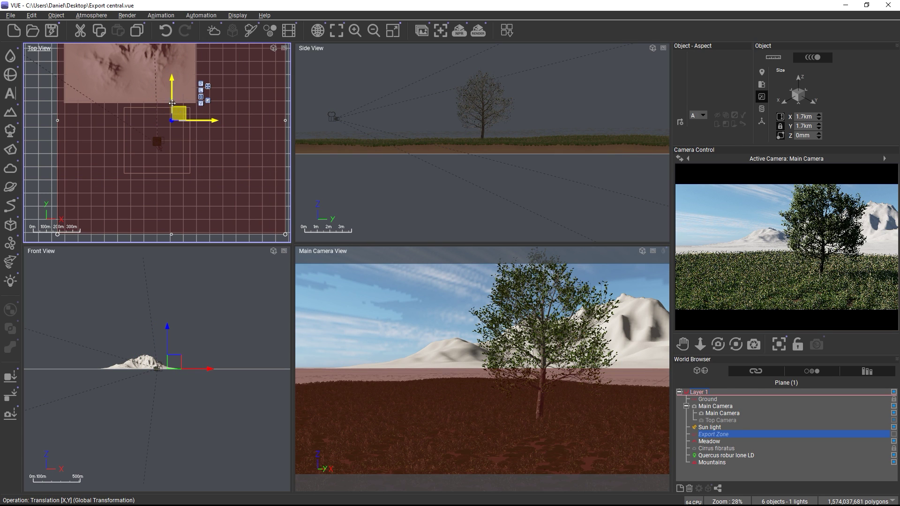
pyautogui.moveTo(164, 94); pyautogui.dragTo(139, 53)
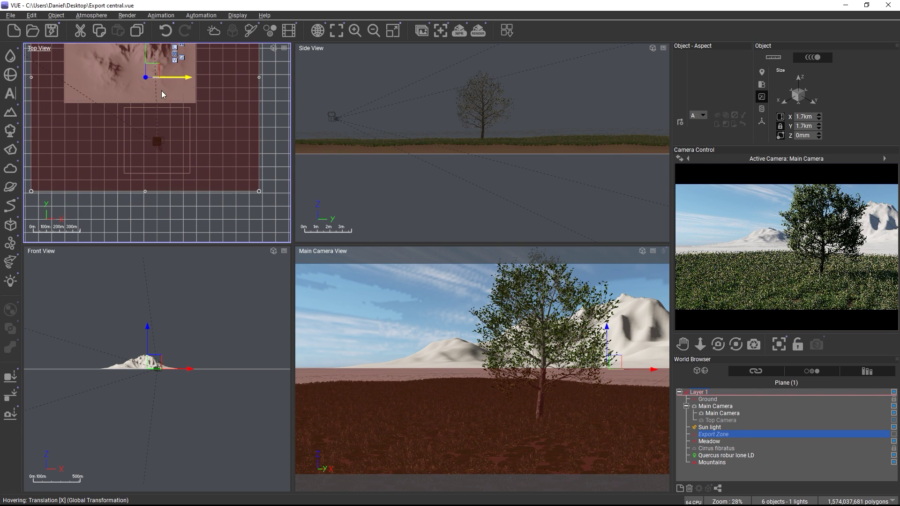
pyautogui.scroll(-3, 250, 140)
pyautogui.moveTo(250, 140); pyautogui.dragTo(257, 177, button='right')
pyautogui.click(11, 15)
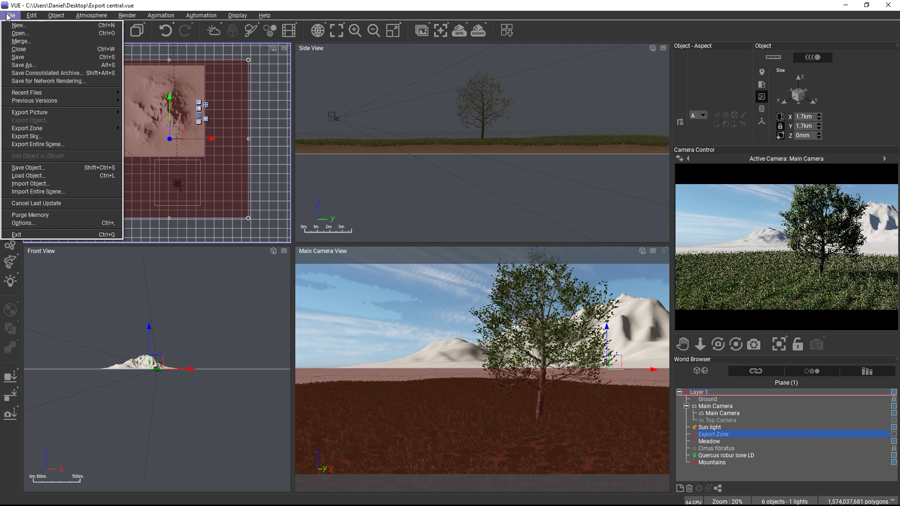
pyautogui.click(46, 145)
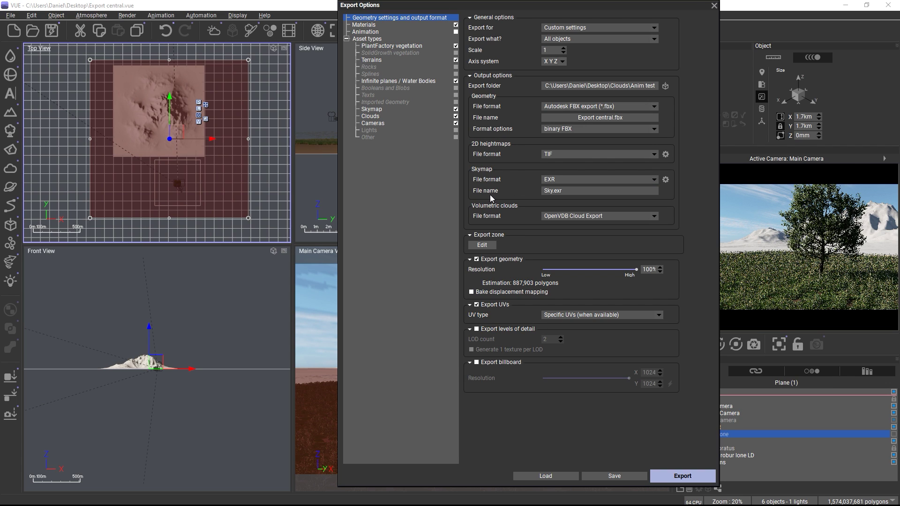
# - In Materials, try the bake and dump modes, then settle on Automatic with 1502 texture resolution
pyautogui.click(364, 26)
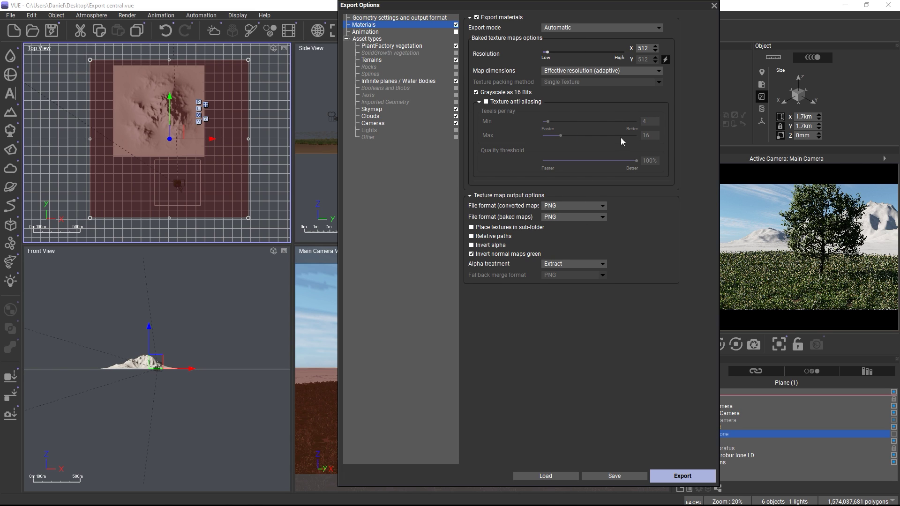
pyautogui.moveTo(547, 52); pyautogui.dragTo(568, 55)
pyautogui.click(562, 28)
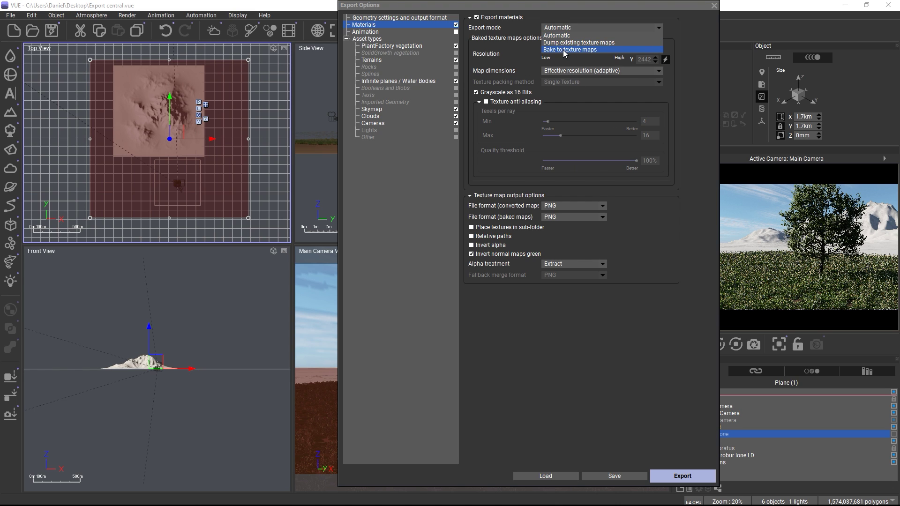
pyautogui.click(564, 50)
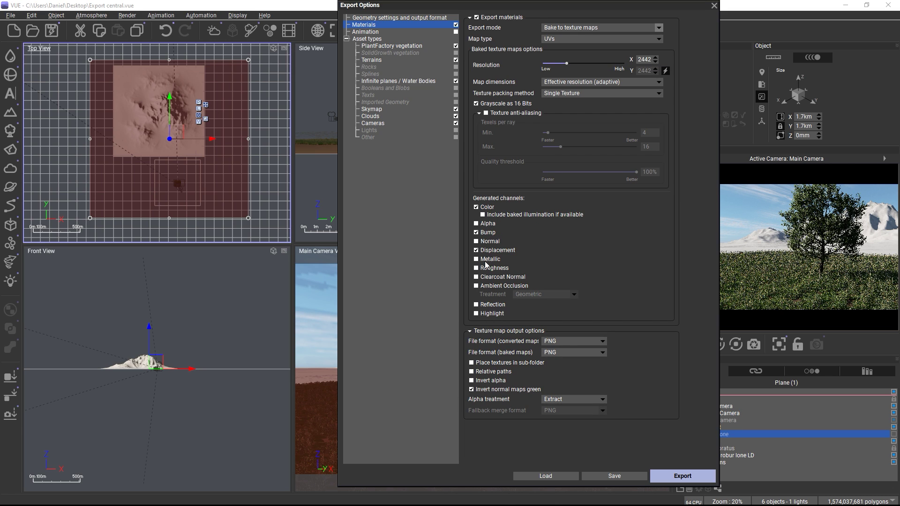
pyautogui.click(557, 29)
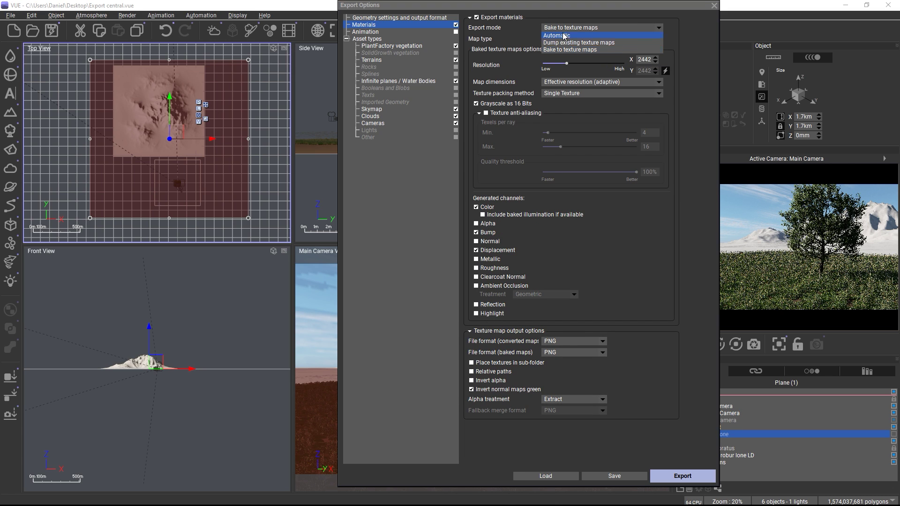
pyautogui.click(576, 43)
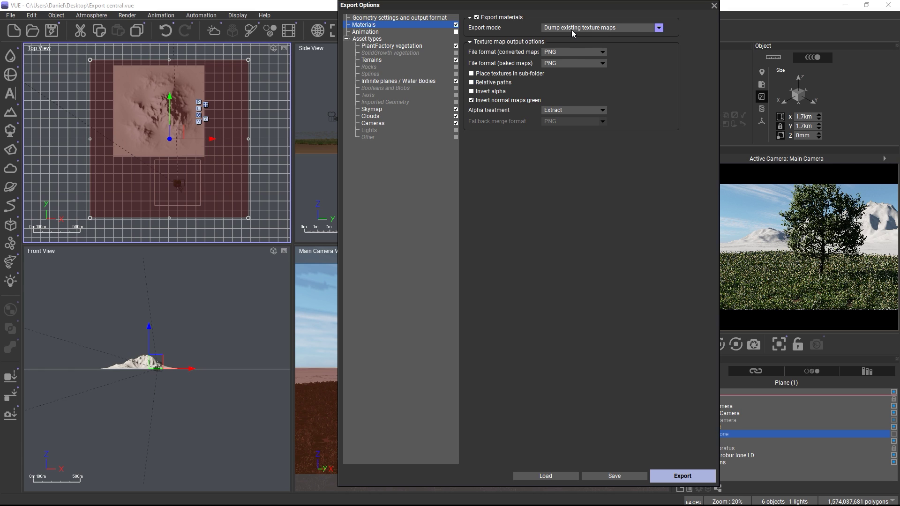
pyautogui.click(572, 28)
pyautogui.click(564, 34)
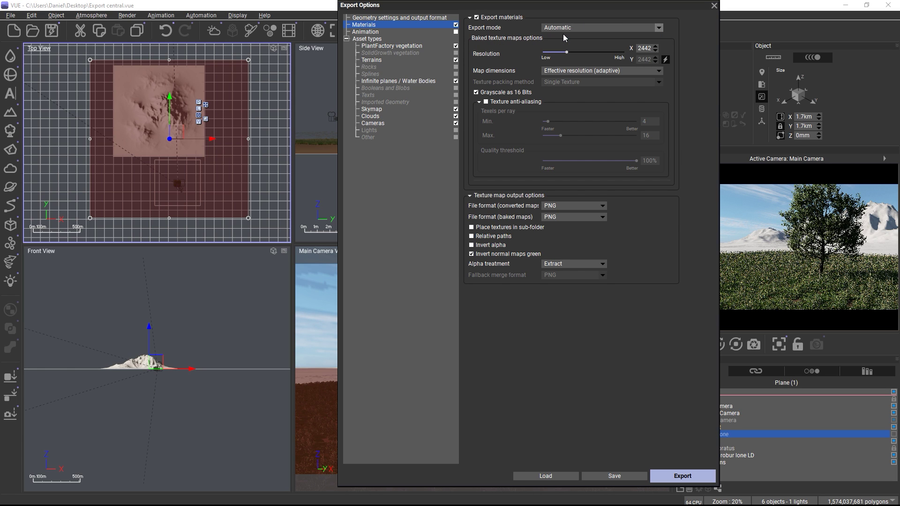
pyautogui.moveTo(566, 52); pyautogui.dragTo(557, 52)
# - Move the export dialog left, leave animation export off, and show the Asset types category
pyautogui.click(367, 32)
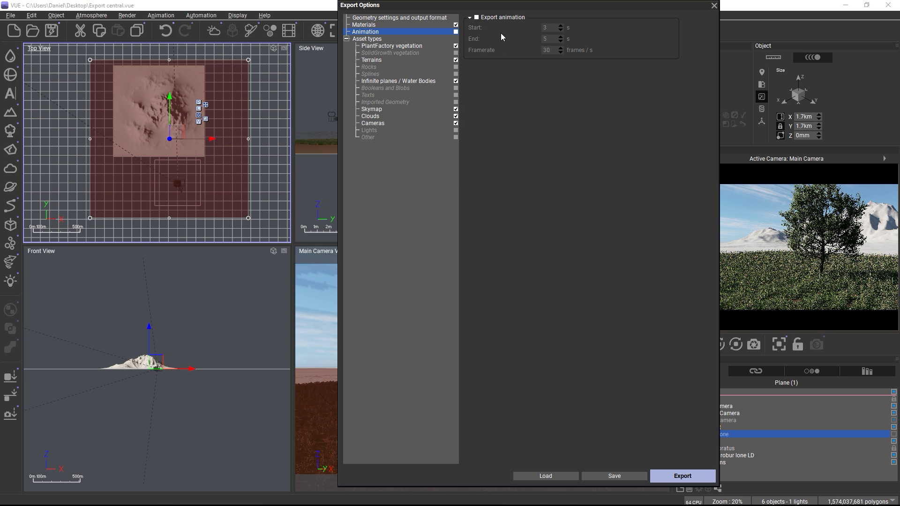
pyautogui.moveTo(483, 5); pyautogui.dragTo(381, 14)
pyautogui.click(378, 26)
pyautogui.click(378, 26)
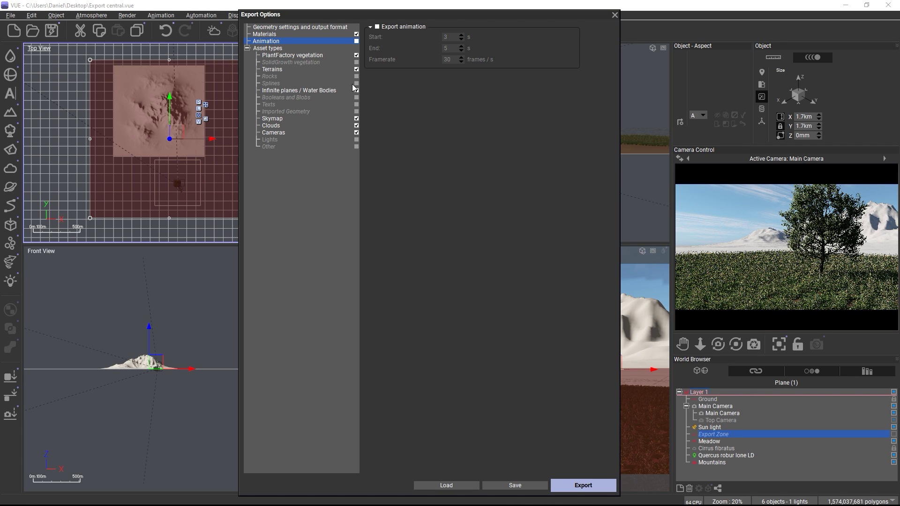
pyautogui.click(275, 48)
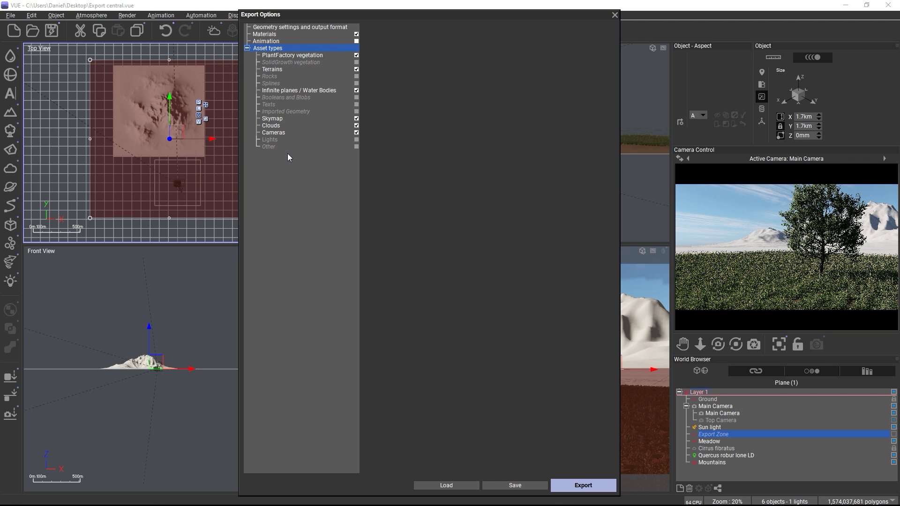
# - Browse Terrains, Infinite planes, Clouds and PlantFactory vegetation settings, ending back on Terrains
pyautogui.click(273, 69)
pyautogui.click(275, 91)
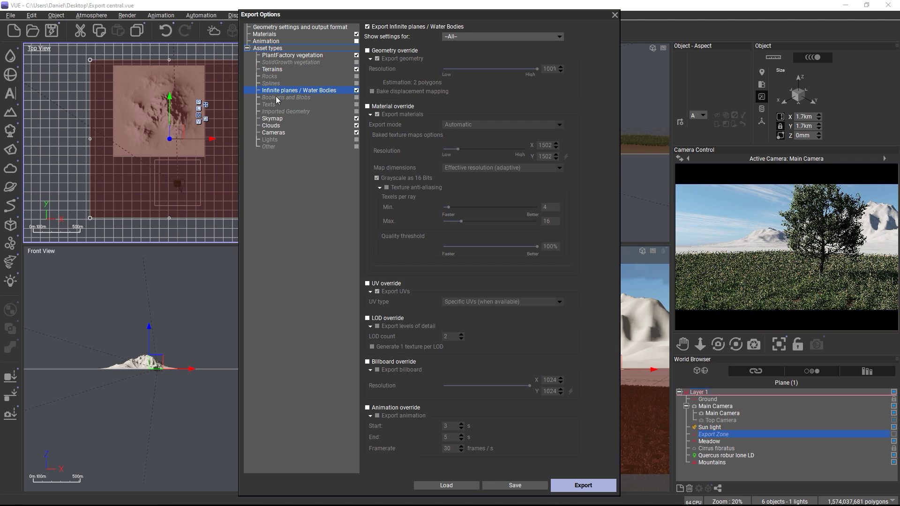
pyautogui.click(272, 126)
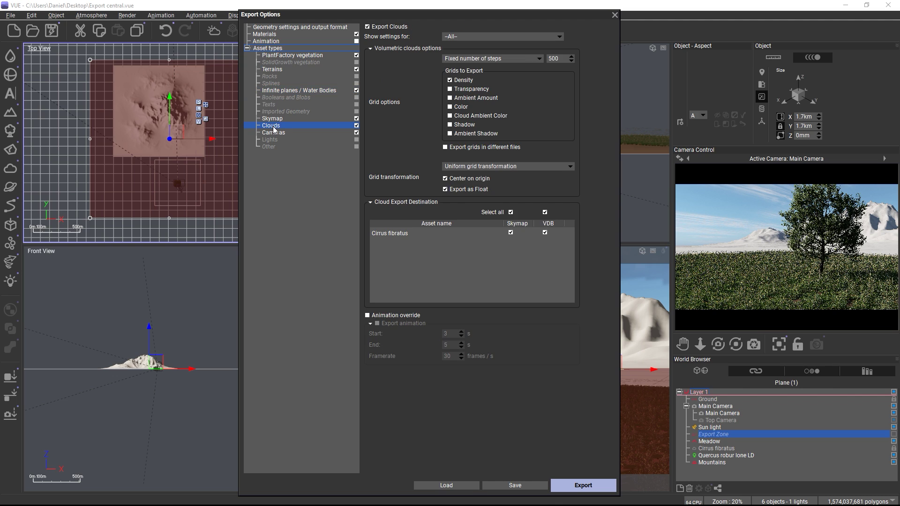
pyautogui.click(293, 57)
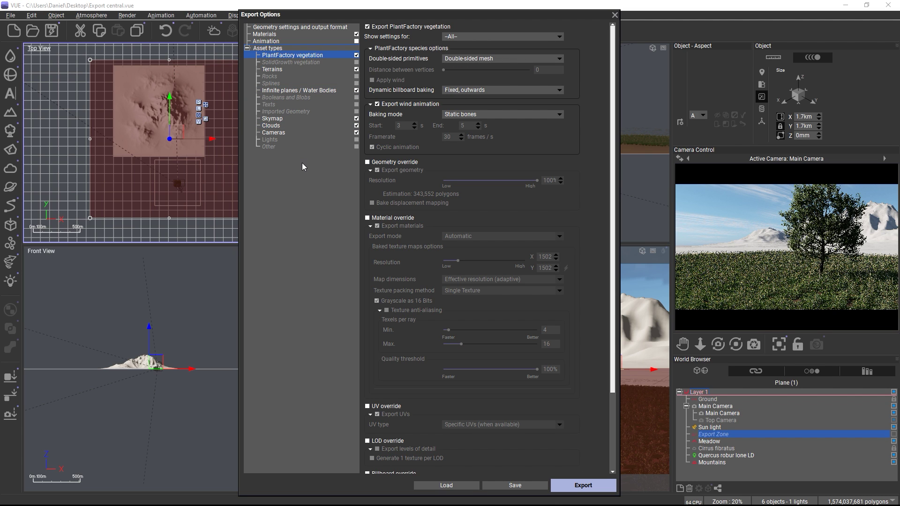
pyautogui.click(273, 70)
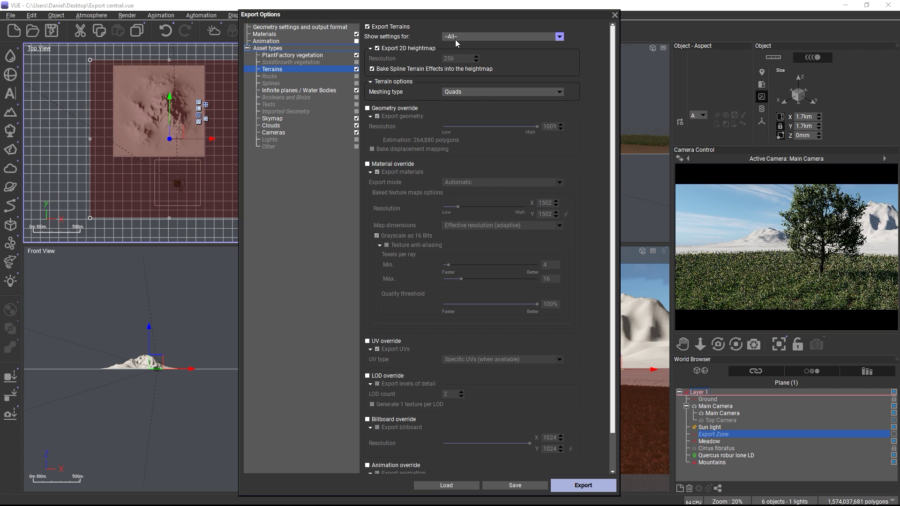
# - Override terrain materials to bake to texture maps, then turn off material export for all terrains
pyautogui.click(368, 164)
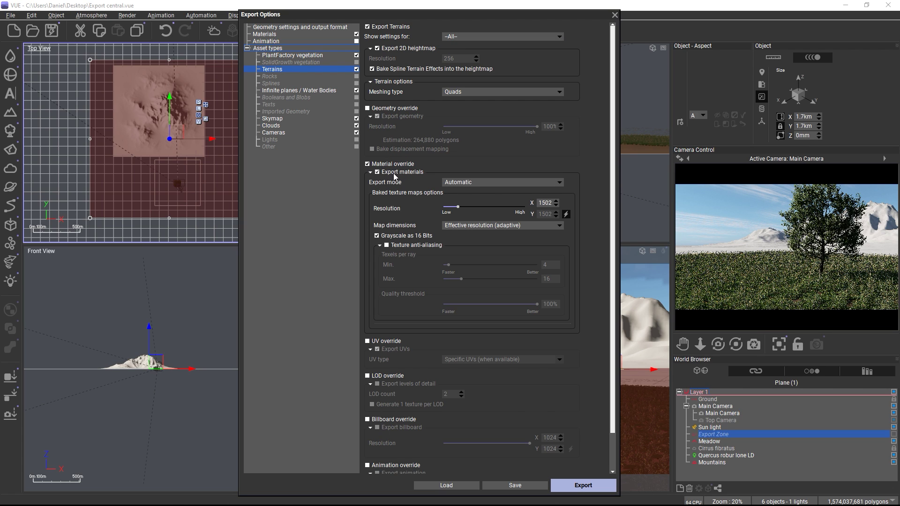
pyautogui.click(475, 183)
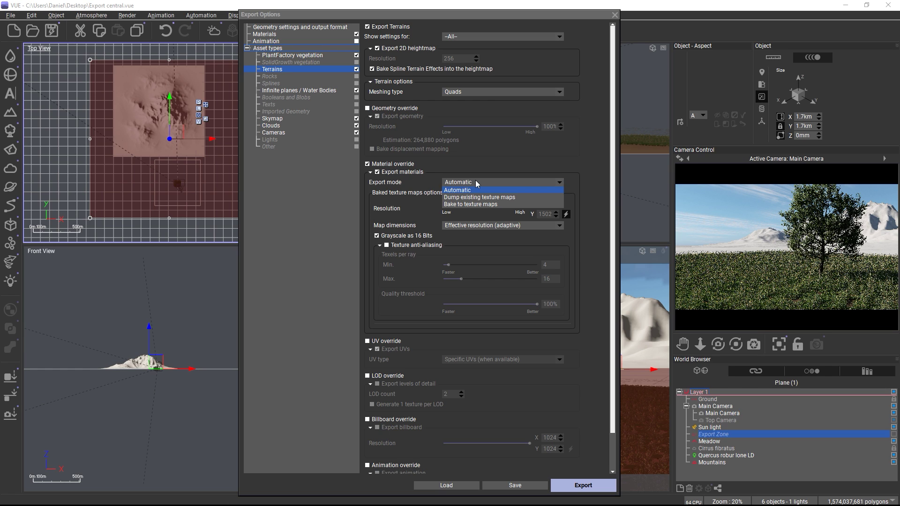
pyautogui.click(470, 205)
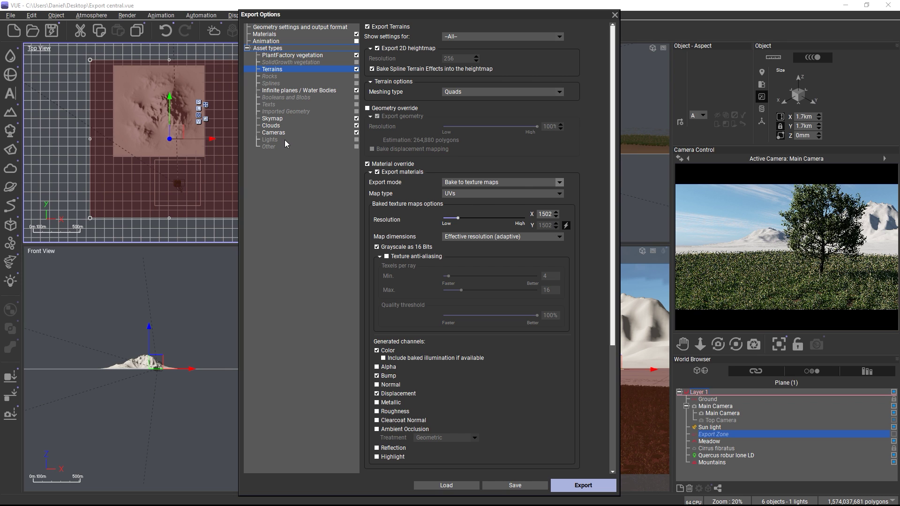
pyautogui.click(268, 35)
pyautogui.click(271, 28)
pyautogui.click(269, 35)
pyautogui.click(271, 28)
pyautogui.click(276, 70)
pyautogui.click(392, 172)
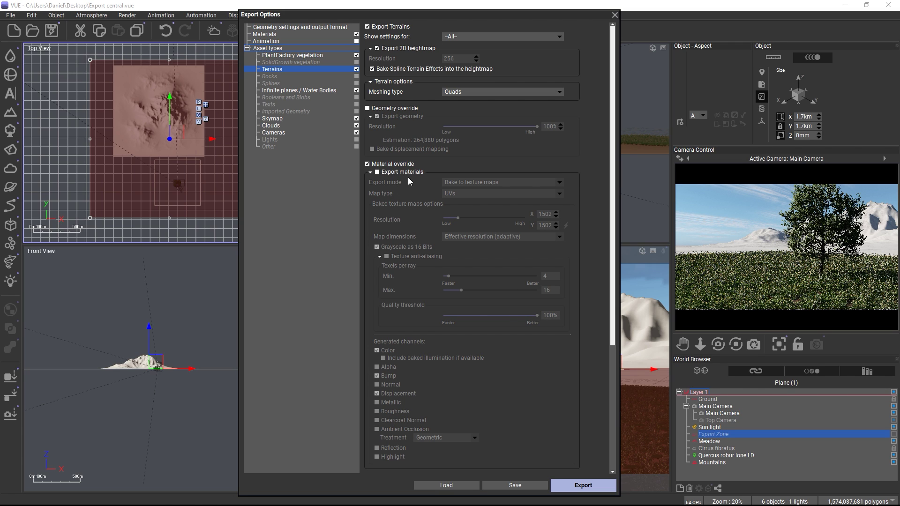
# - Give Mountains its own material override baking at 2252 resolution, then return to -All- terrains
pyautogui.click(455, 37)
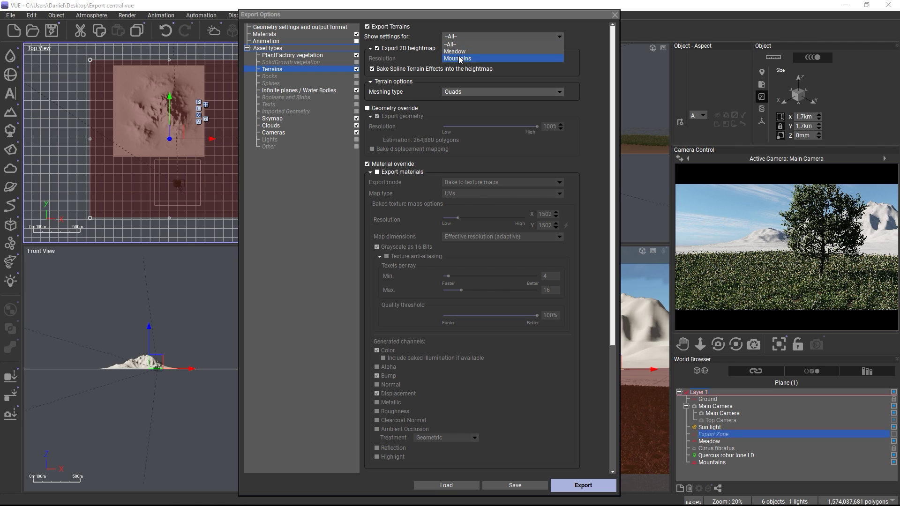
pyautogui.click(459, 59)
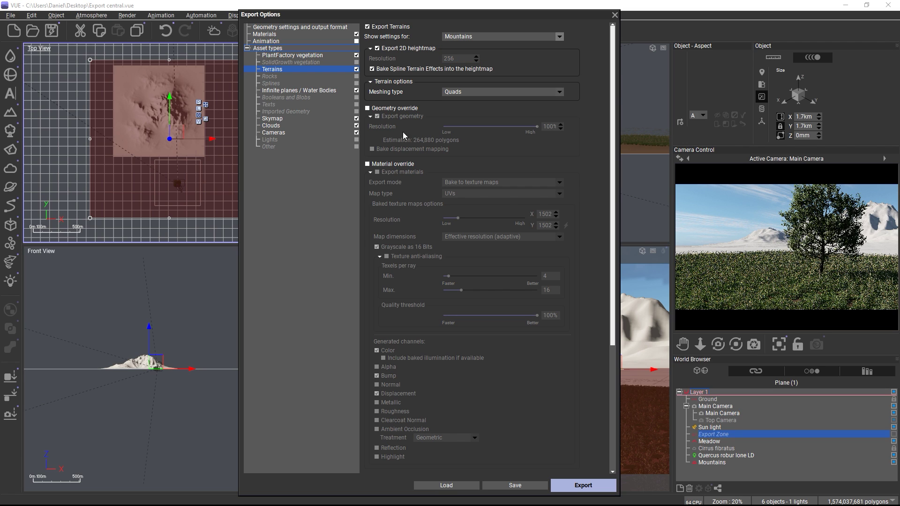
pyautogui.click(403, 164)
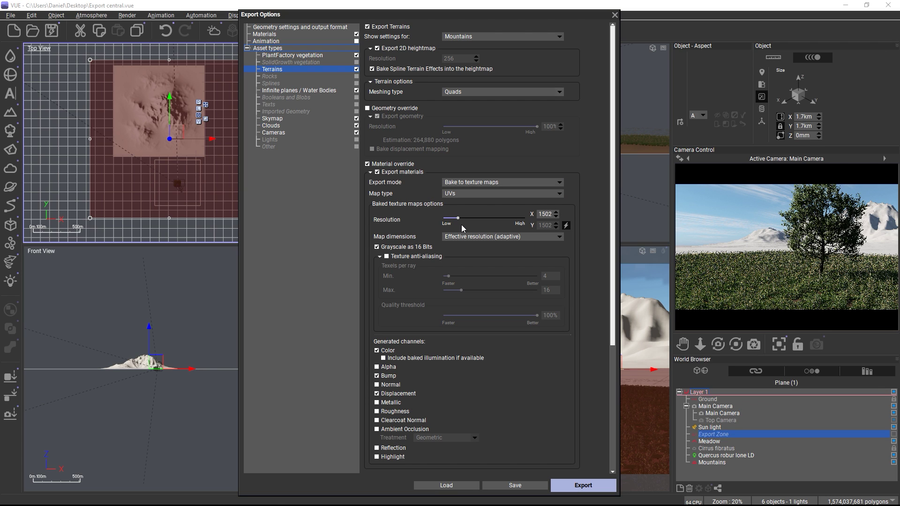
pyautogui.moveTo(463, 217); pyautogui.dragTo(466, 218)
pyautogui.click(460, 37)
pyautogui.click(457, 43)
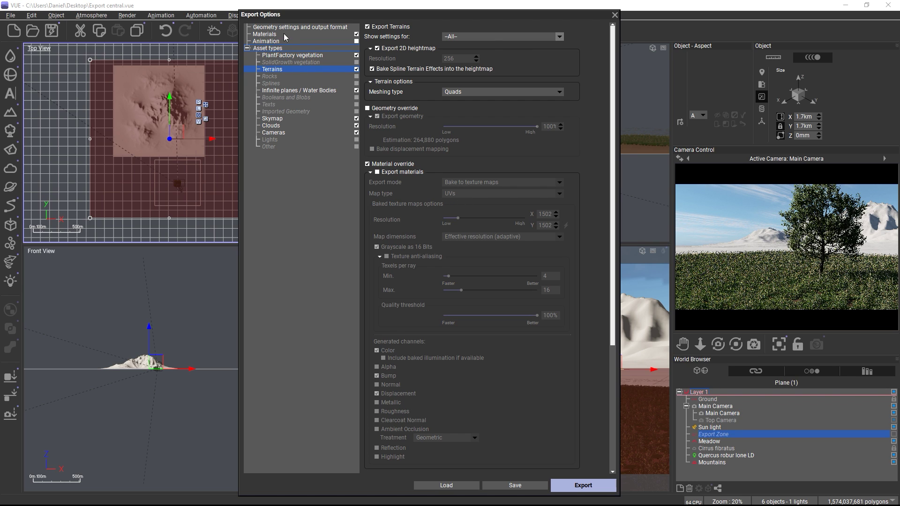
# - Check the Mountains terrain settings, then switch to the PlantFactory vegetation export settings
pyautogui.click(491, 37)
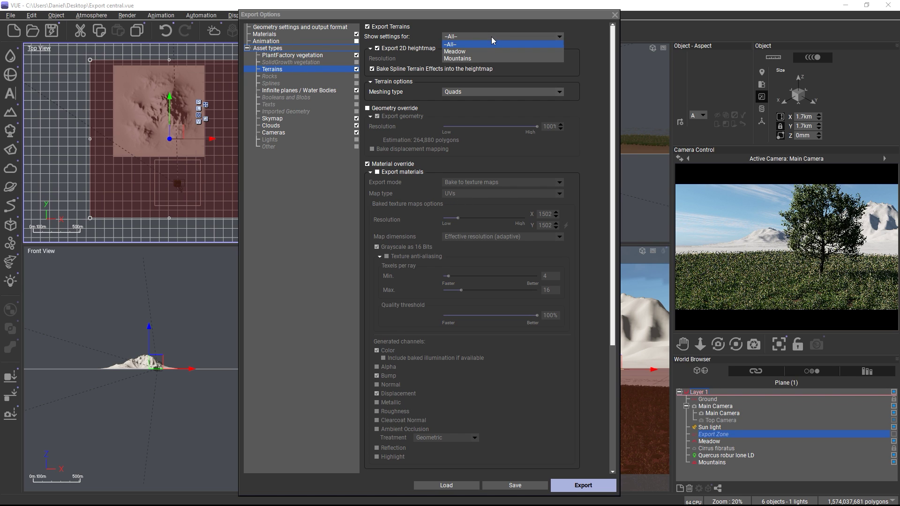
pyautogui.click(471, 59)
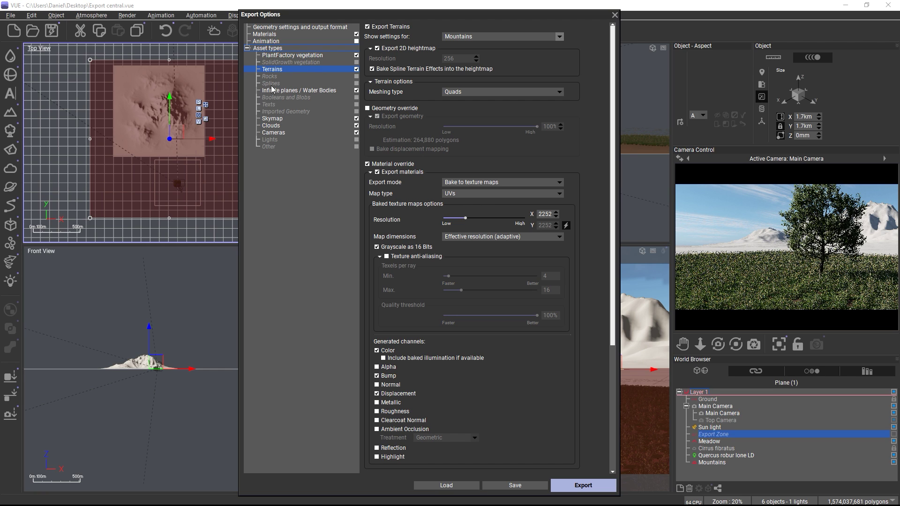
pyautogui.click(271, 57)
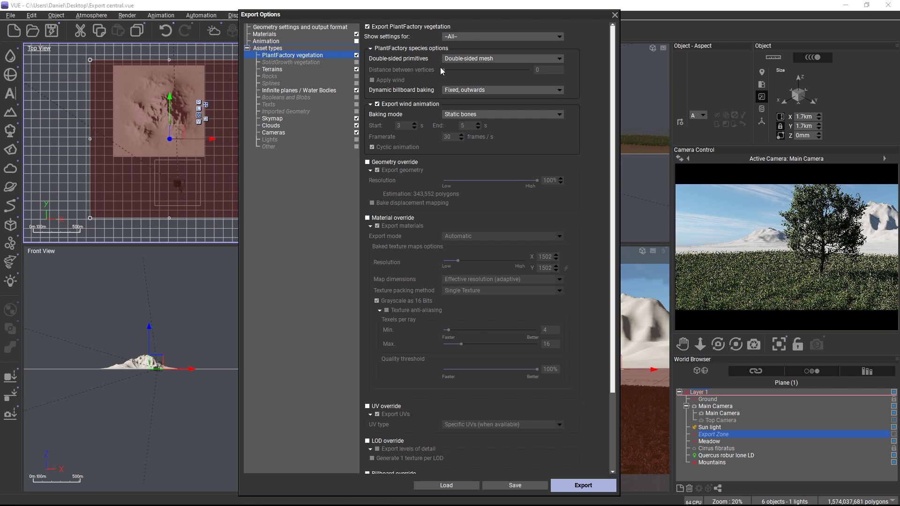
# - Set the PlantFactory vegetation wind Baking mode to Animated points instead of Animated bones
pyautogui.click(469, 37)
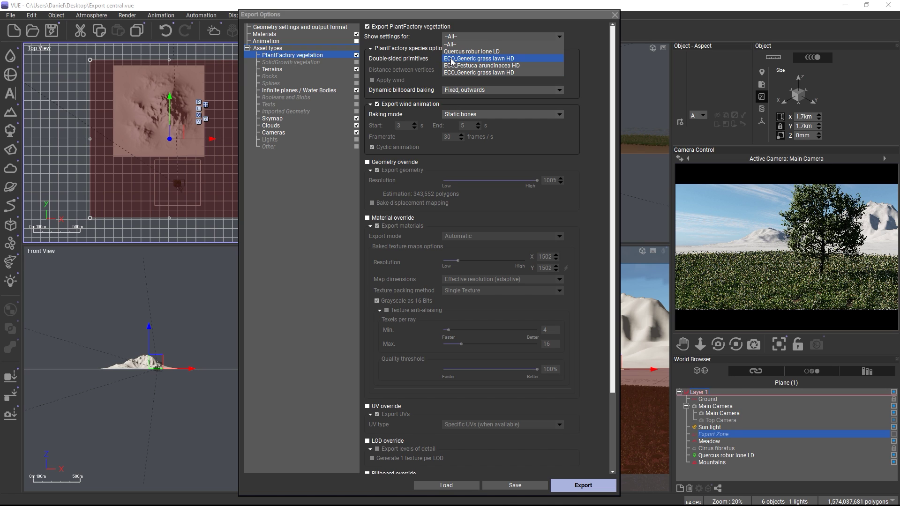
pyautogui.click(421, 111)
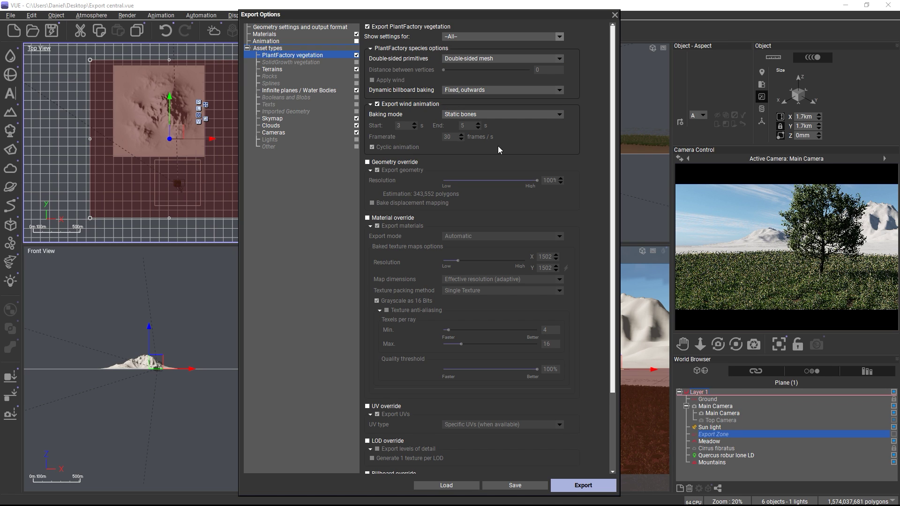
pyautogui.click(453, 115)
pyautogui.click(462, 130)
pyautogui.click(472, 117)
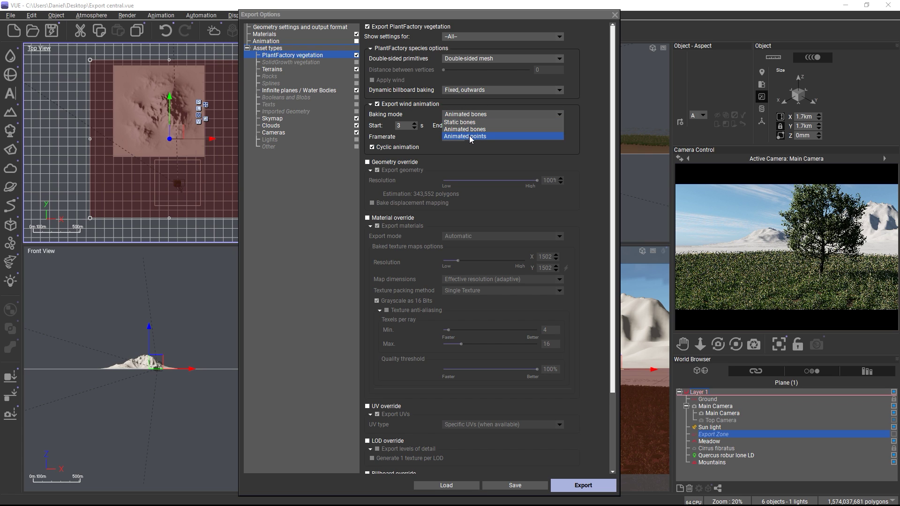
pyautogui.click(470, 136)
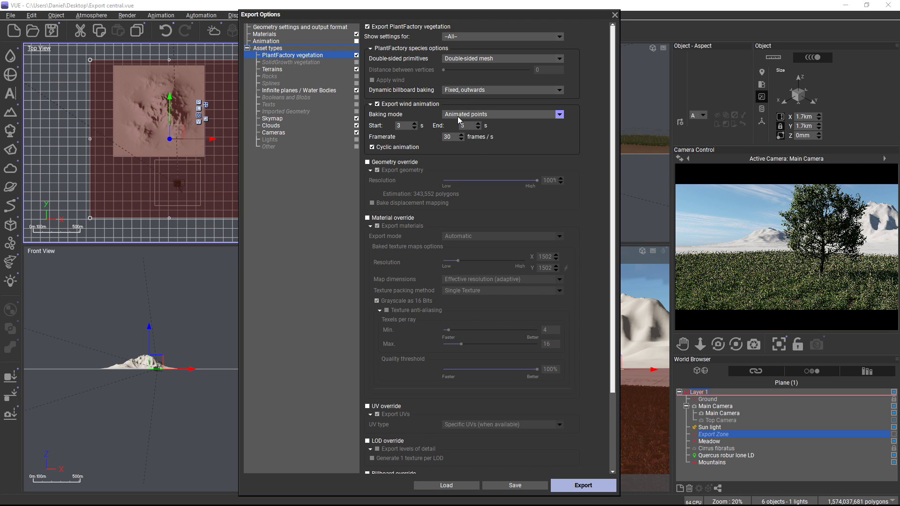
# - Show settings for ECO_Generic grass lawn HD, then for ECO_Festuca arundinacea HD
pyautogui.click(457, 38)
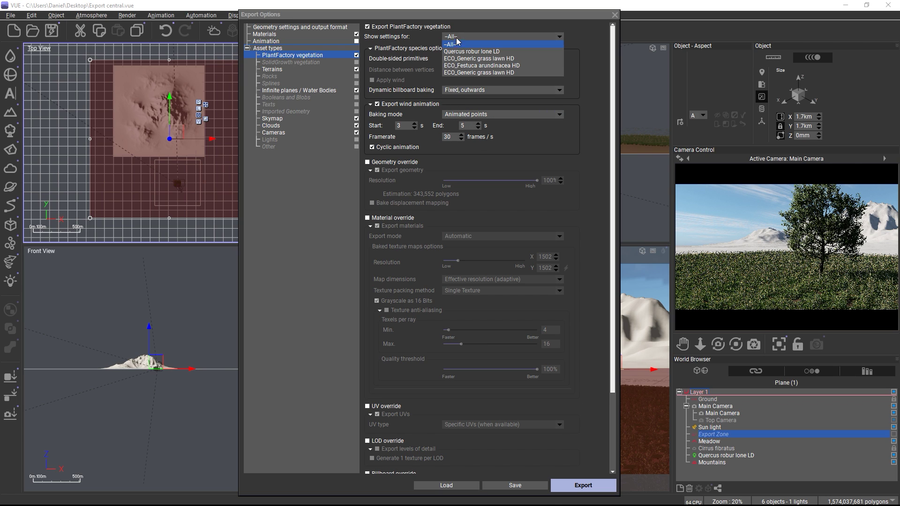
pyautogui.click(465, 60)
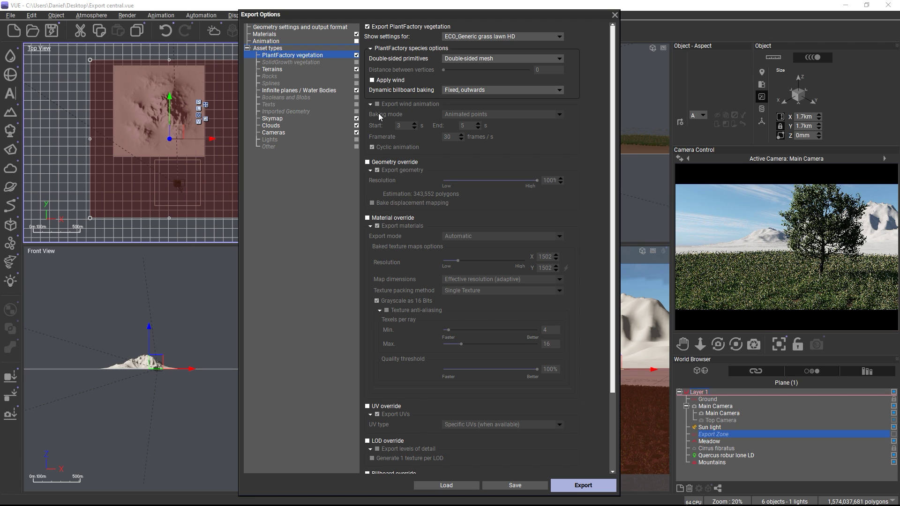
pyautogui.click(461, 38)
pyautogui.click(458, 64)
pyautogui.moveTo(386, 109)
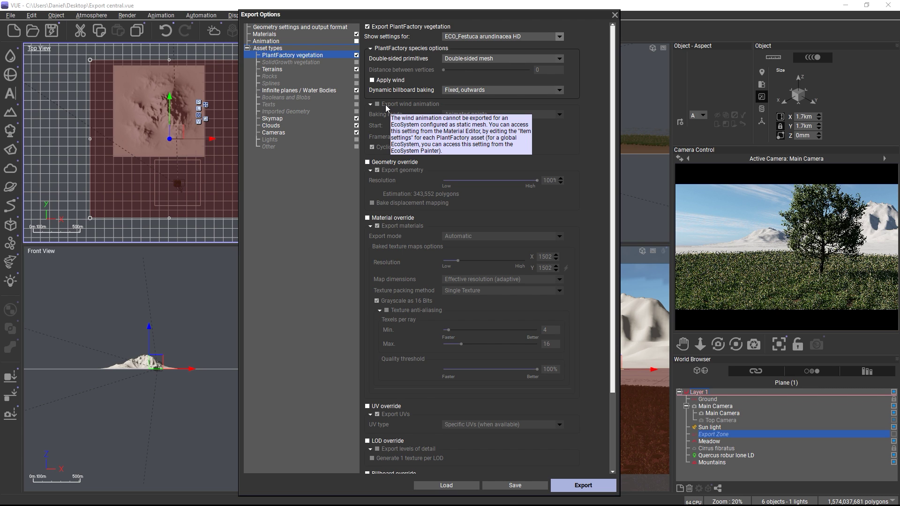
# - Export the scene, then open options for the Meadow Grass material's green grass lawn item
pyautogui.click(615, 16)
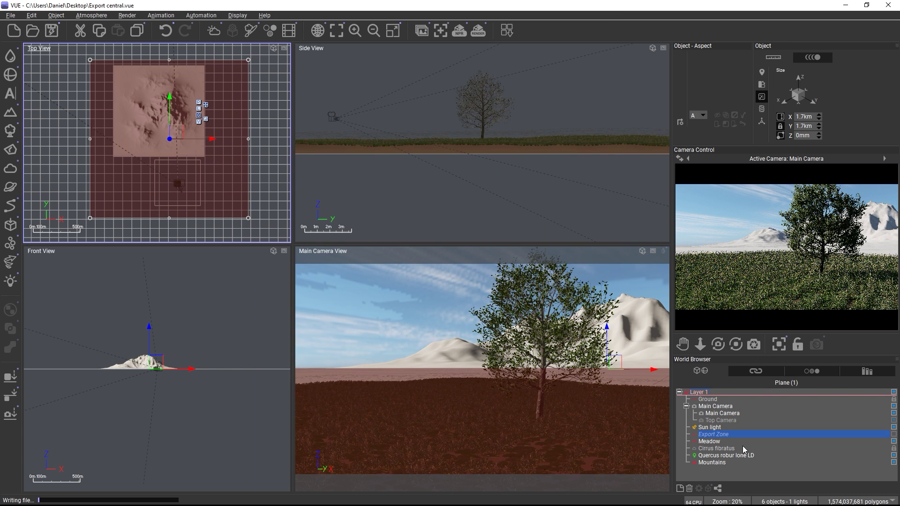
pyautogui.click(711, 442)
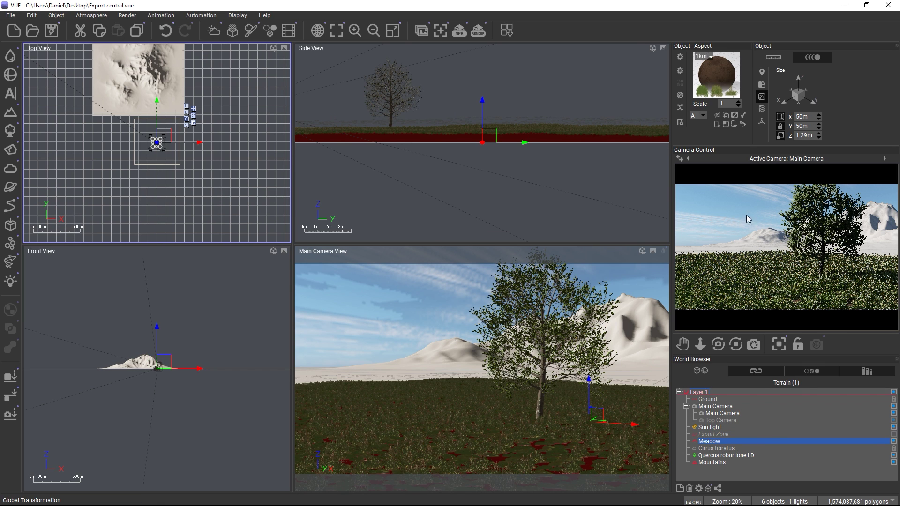
pyautogui.doubleClick(716, 77)
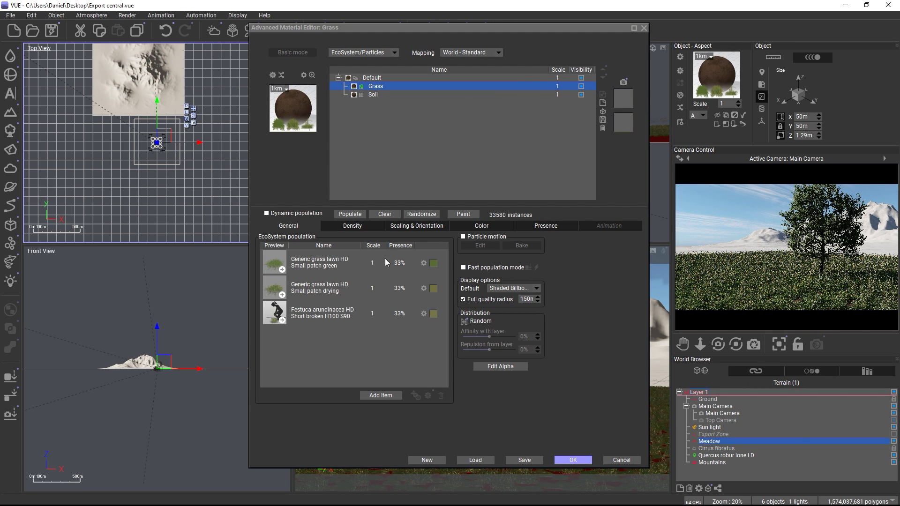
pyautogui.click(406, 266)
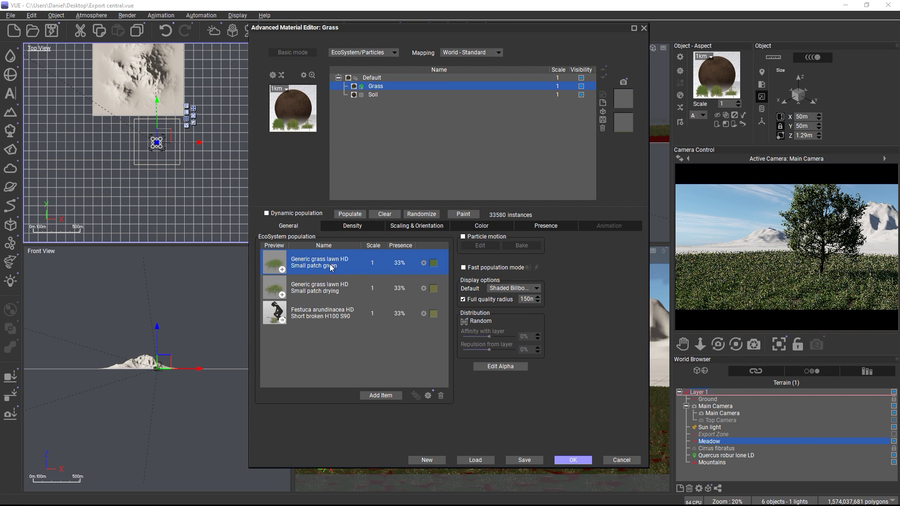
pyautogui.click(424, 264)
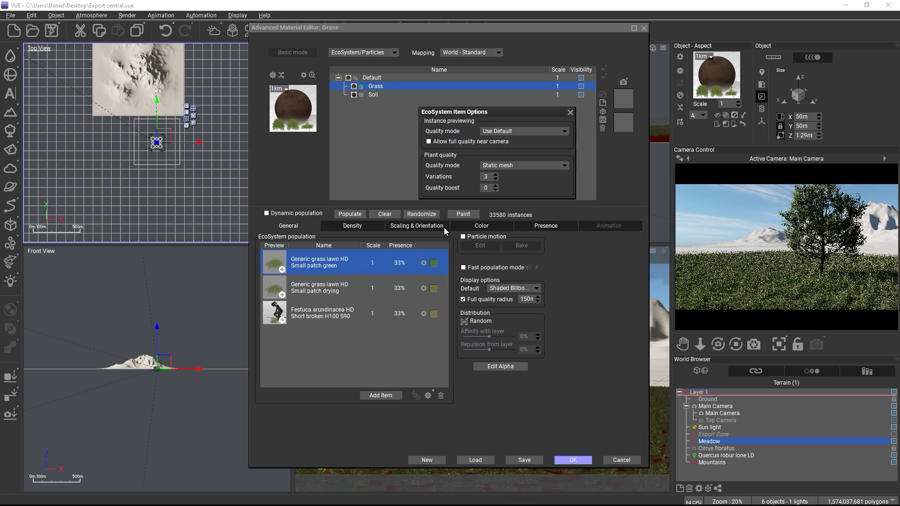
# - Try Animated and Procedural plant quality, settle on Static mesh, and close both editors
pyautogui.click(508, 166)
pyautogui.click(510, 180)
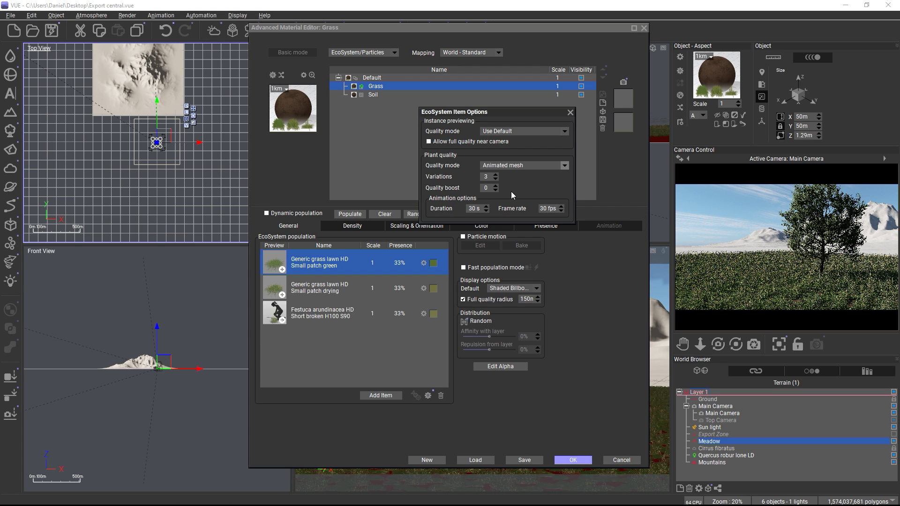
pyautogui.click(515, 165)
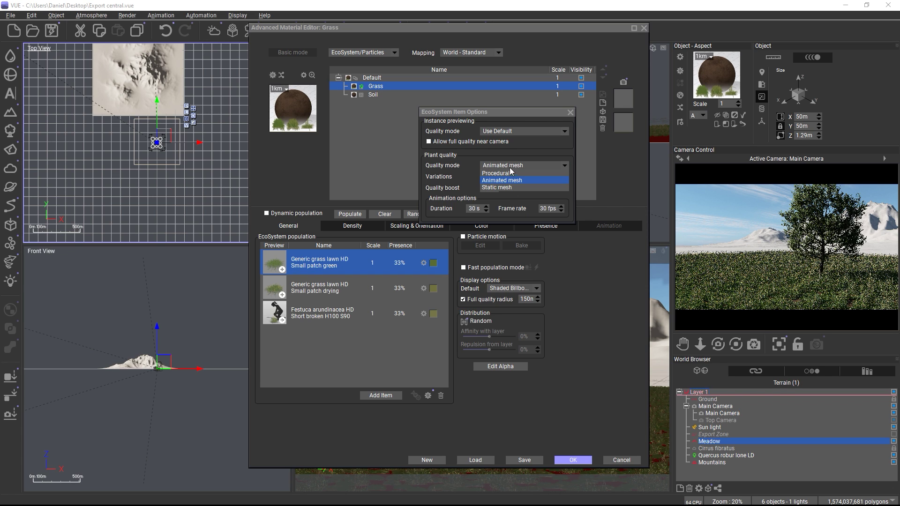
pyautogui.click(509, 173)
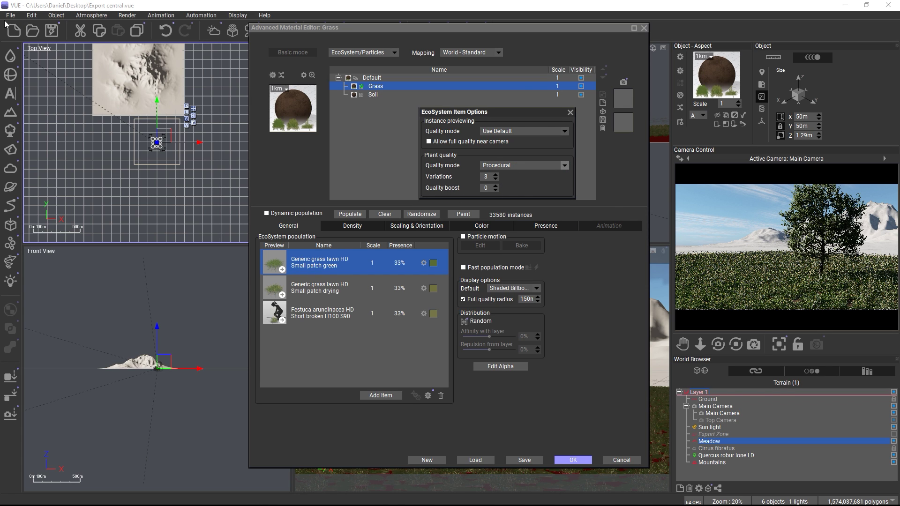
pyautogui.click(509, 167)
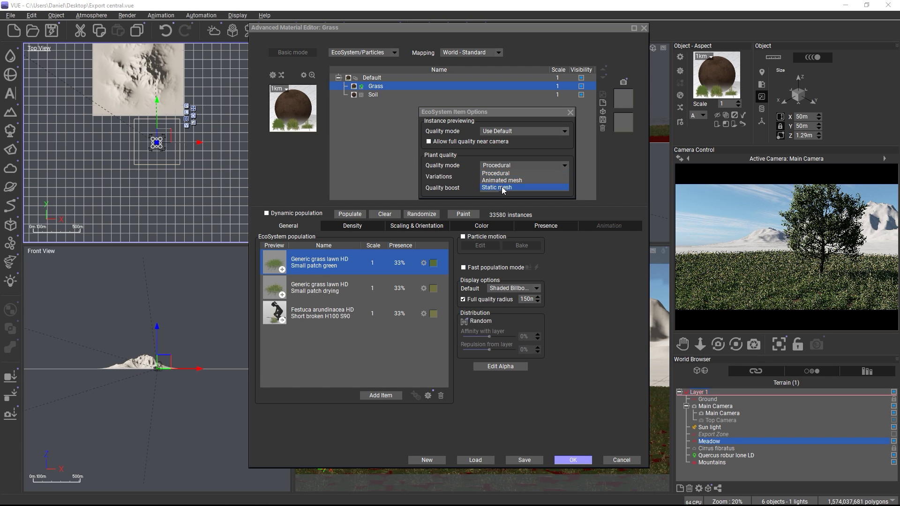
pyautogui.click(502, 186)
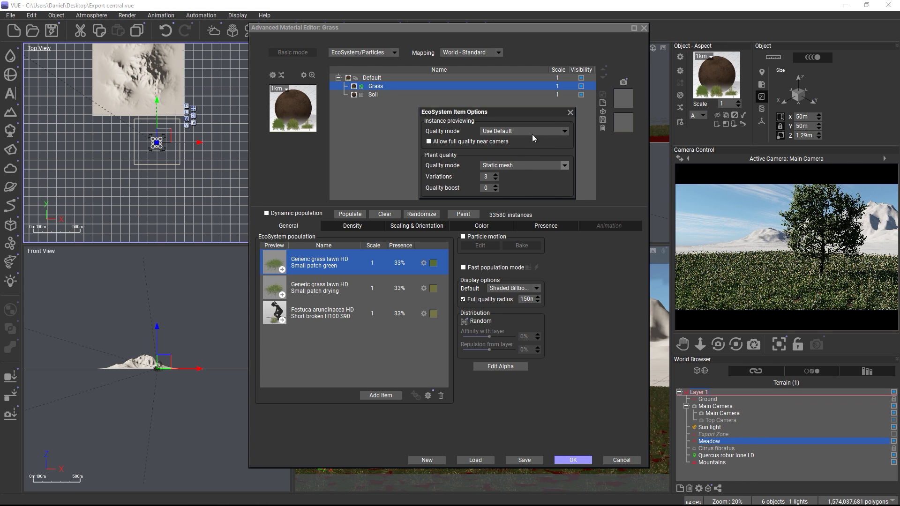
pyautogui.click(570, 112)
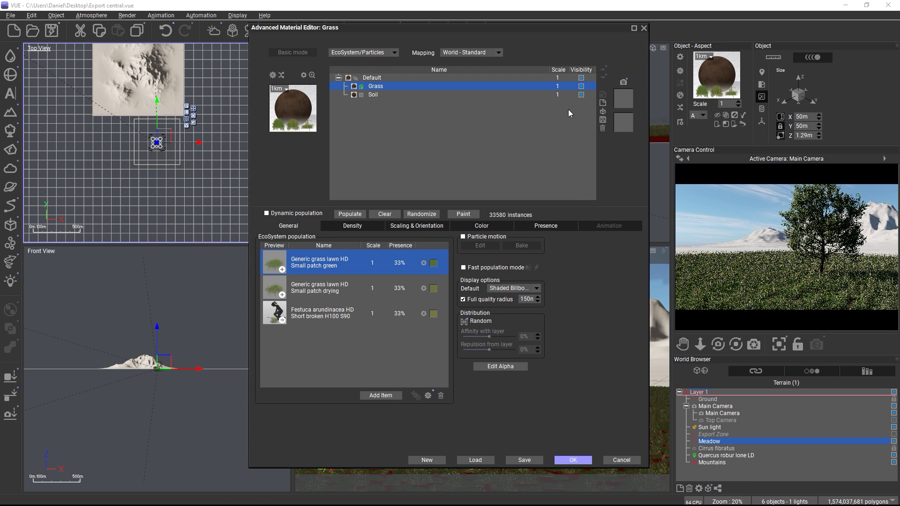
pyautogui.click(645, 28)
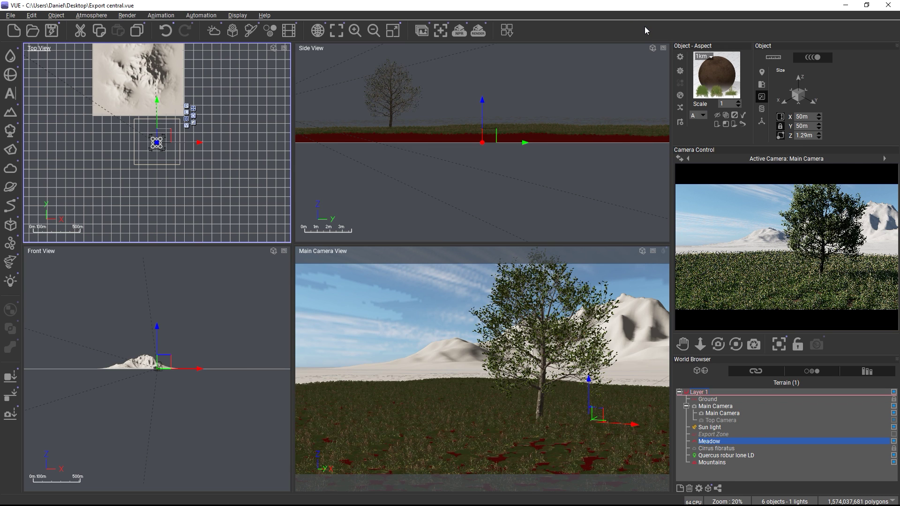
pyautogui.click(732, 456)
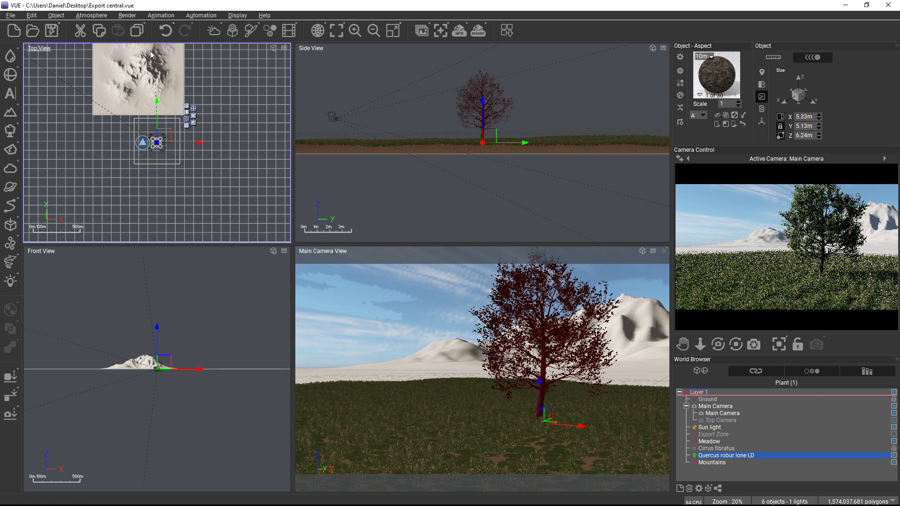
pyautogui.click(14, 16)
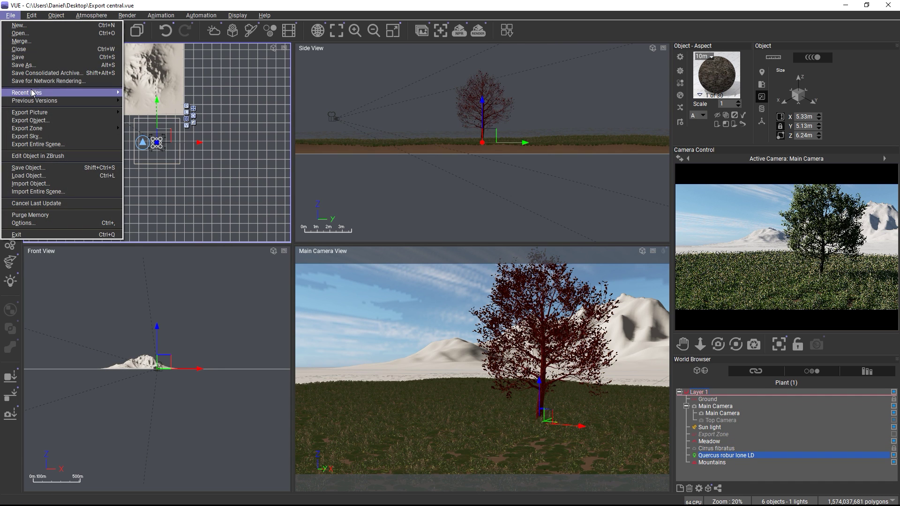
pyautogui.click(58, 145)
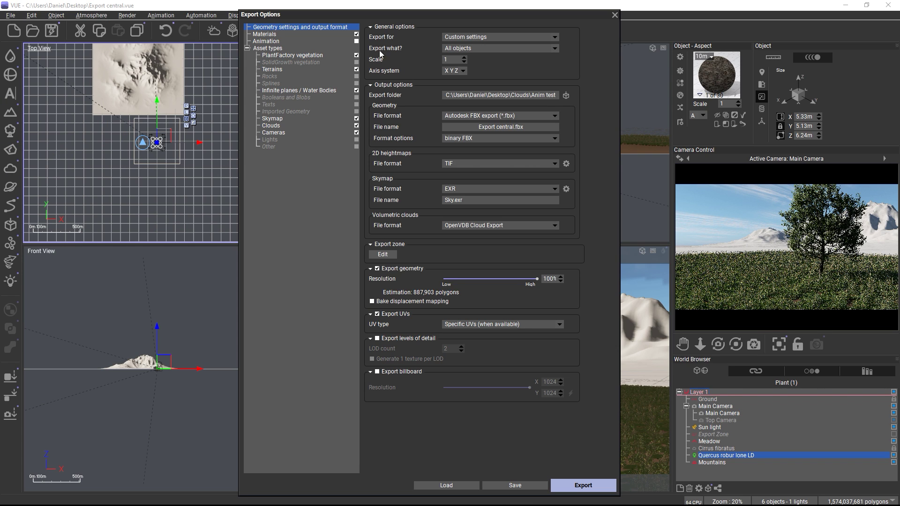
pyautogui.click(454, 48)
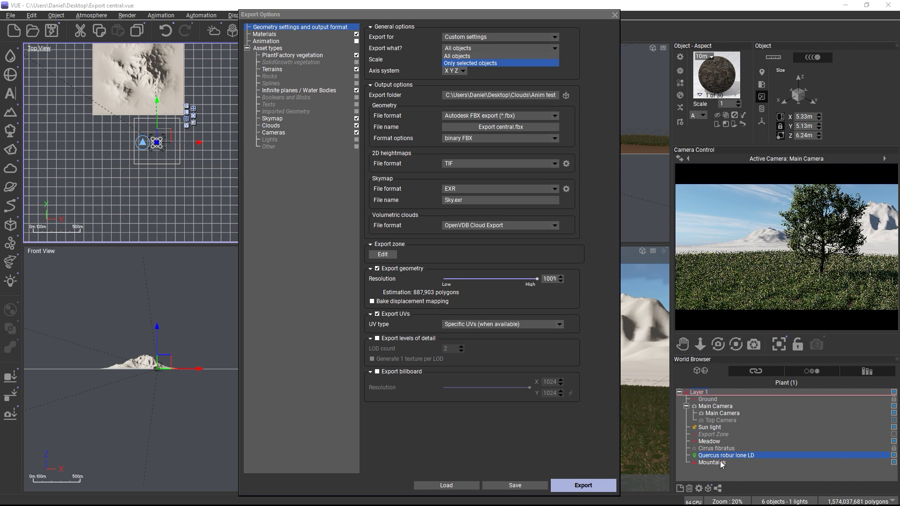
pyautogui.click(581, 86)
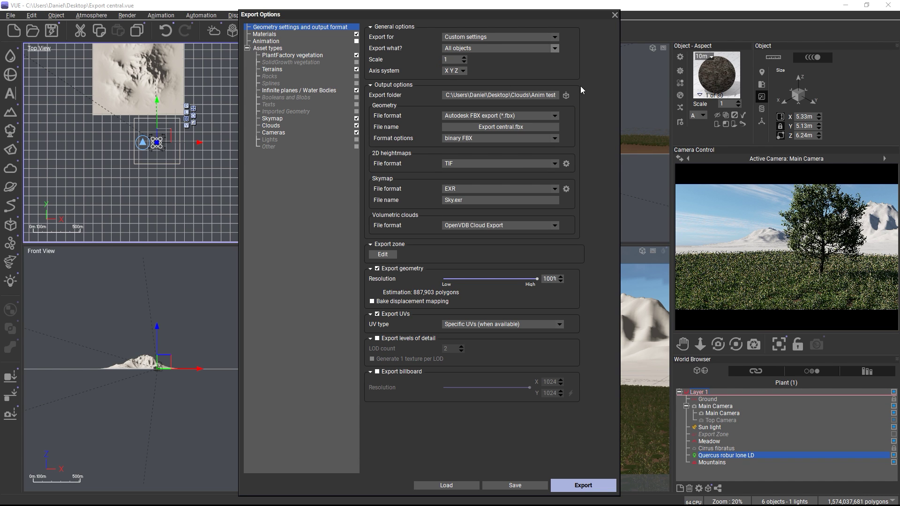
# - Close the current export options without exporting and reopen Export Object options for the selected oak
pyautogui.click(616, 15)
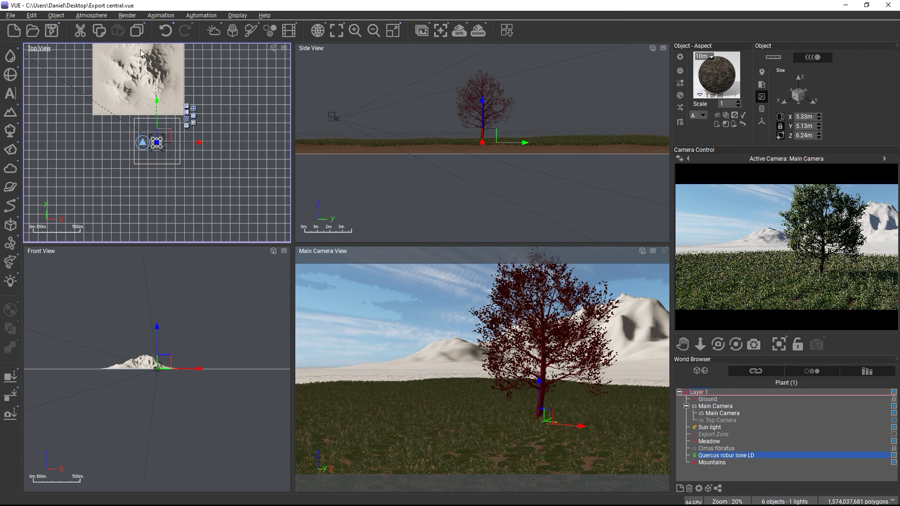
pyautogui.click(11, 16)
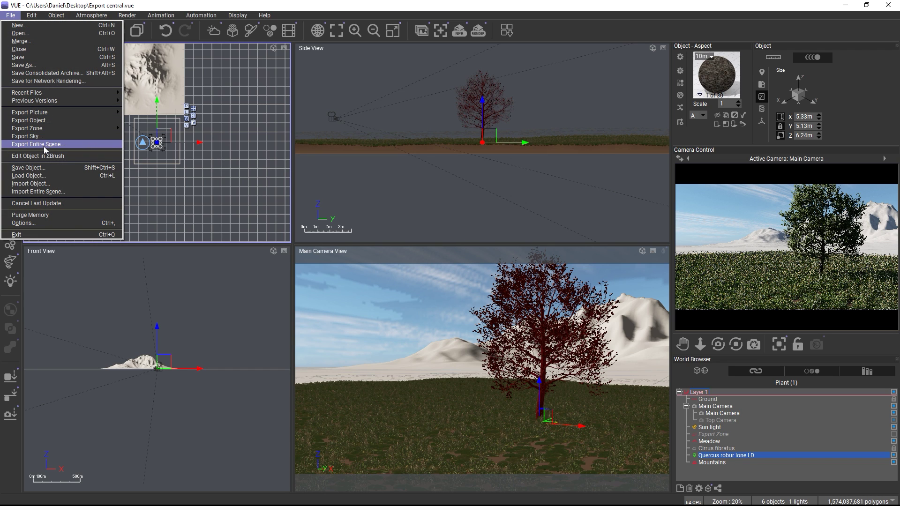
pyautogui.click(27, 121)
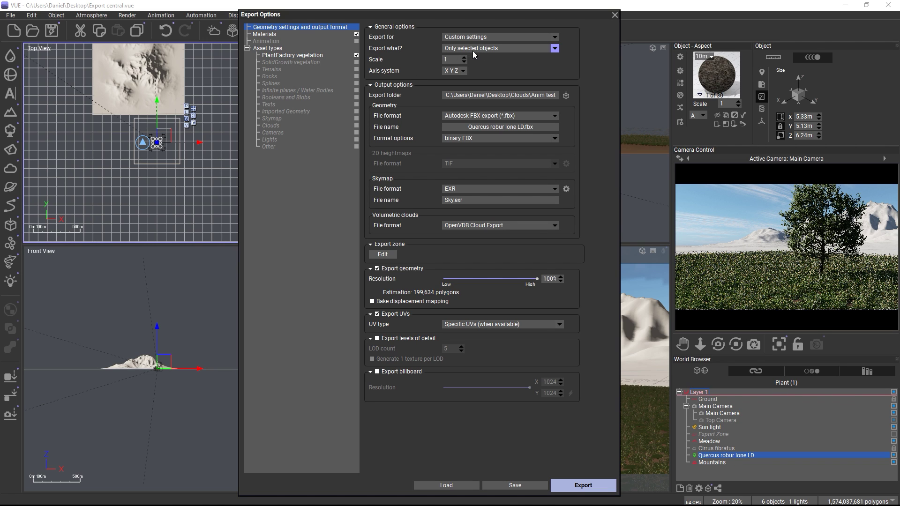
# - Keep the PlantFactory vegetation settings shown for all plants
pyautogui.click(276, 56)
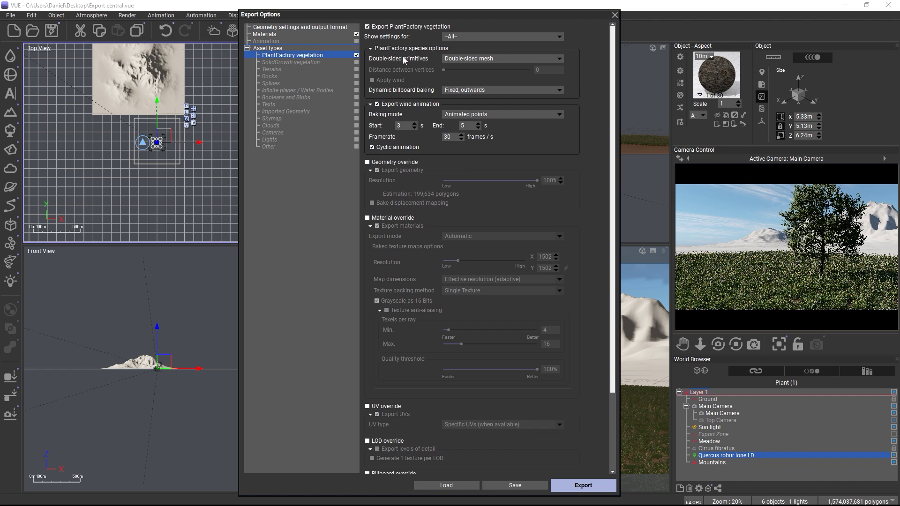
pyautogui.click(460, 36)
pyautogui.click(405, 29)
# - Set Export what? to All objects instead of only the selected object
pyautogui.click(293, 28)
pyautogui.click(459, 52)
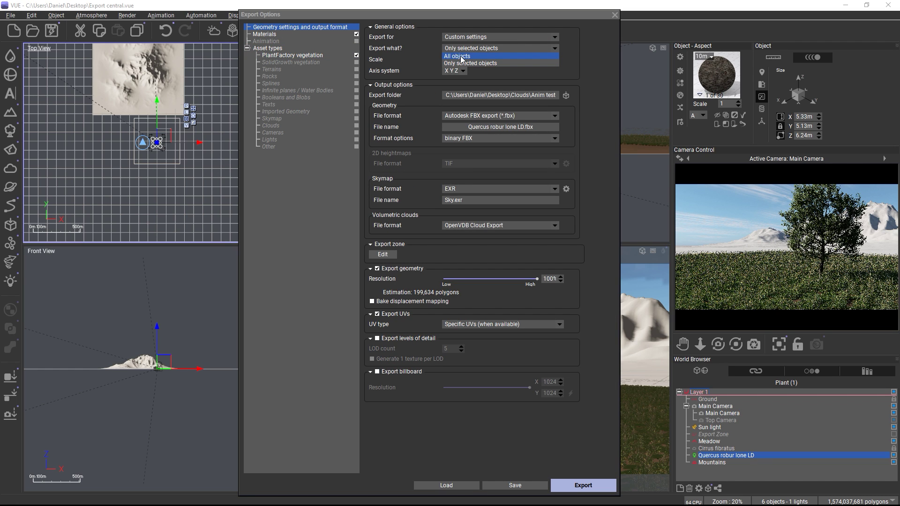
pyautogui.click(463, 60)
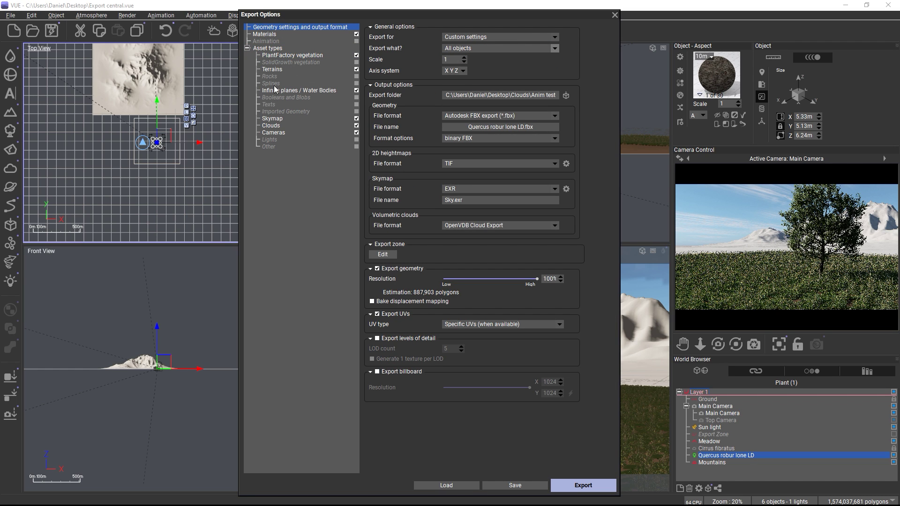
# - Confirm the PlantFactory Show settings for list still reads -All-
pyautogui.click(284, 56)
pyautogui.click(459, 36)
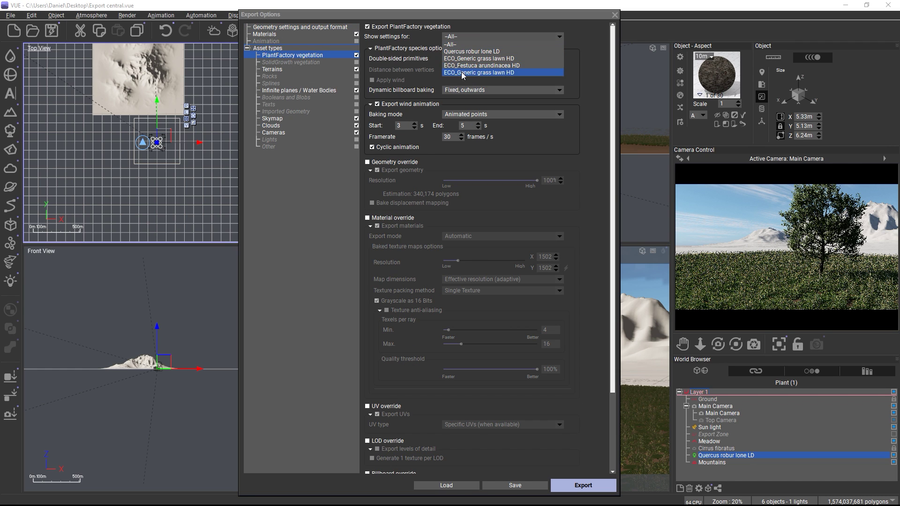
pyautogui.click(452, 16)
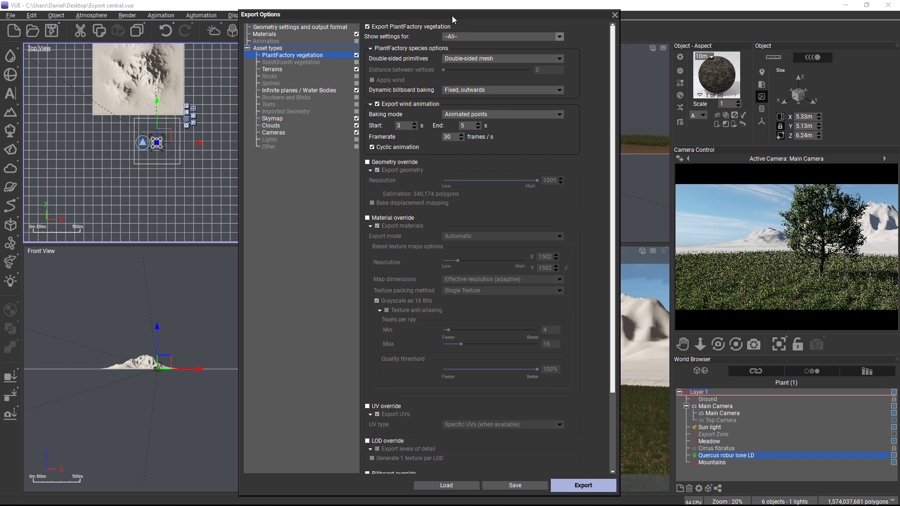
pyautogui.click(293, 27)
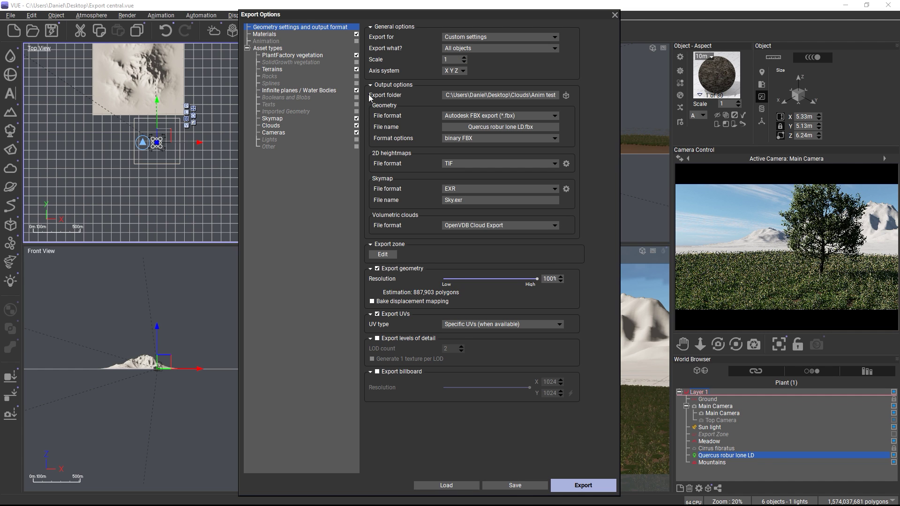
pyautogui.click(304, 55)
pyautogui.click(279, 70)
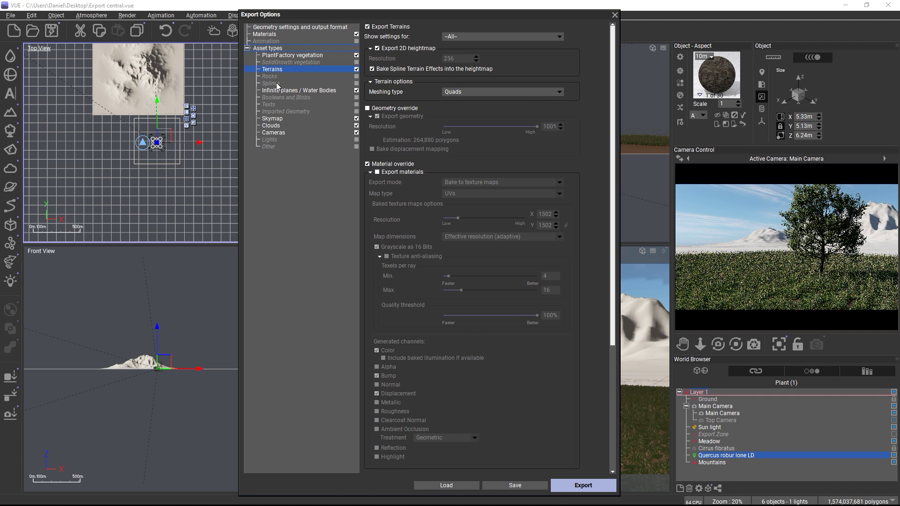
pyautogui.click(277, 91)
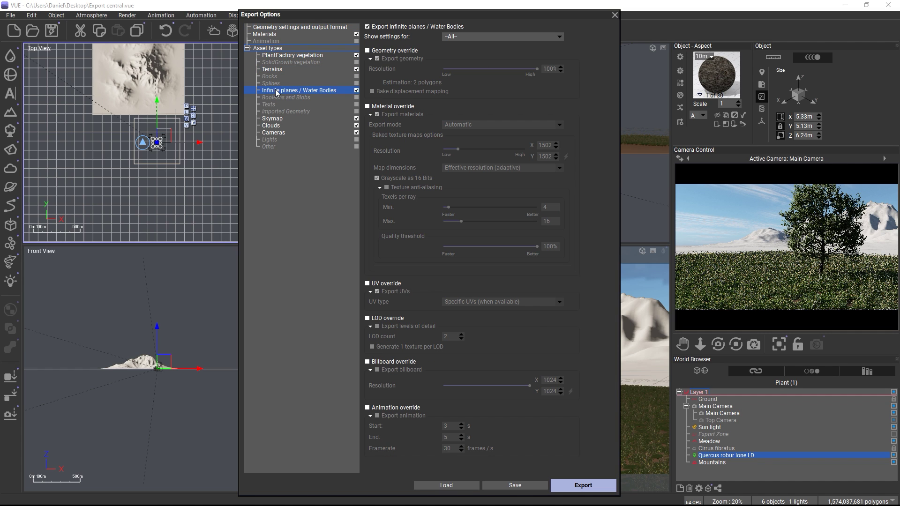
pyautogui.click(277, 59)
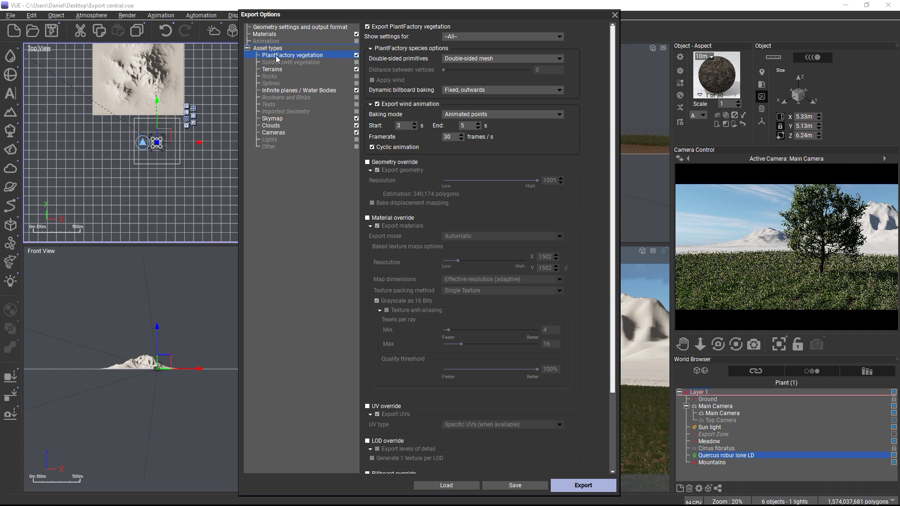
pyautogui.click(271, 29)
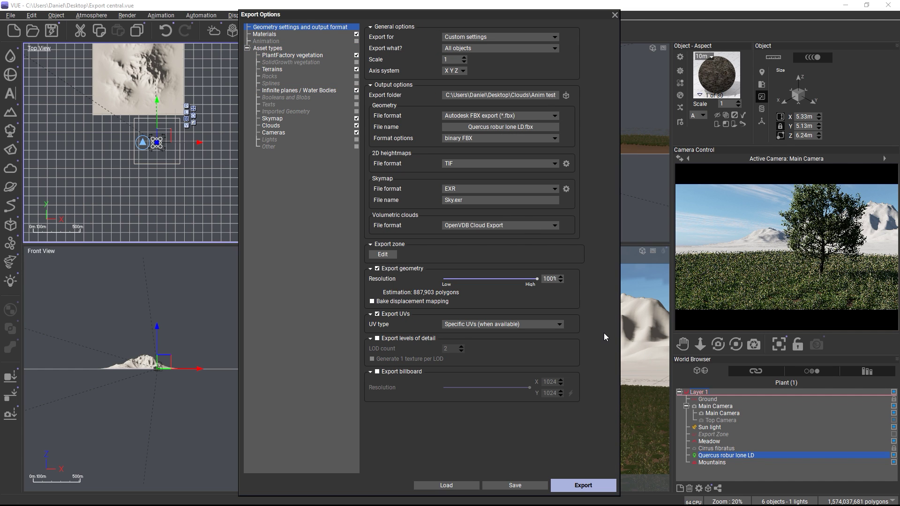